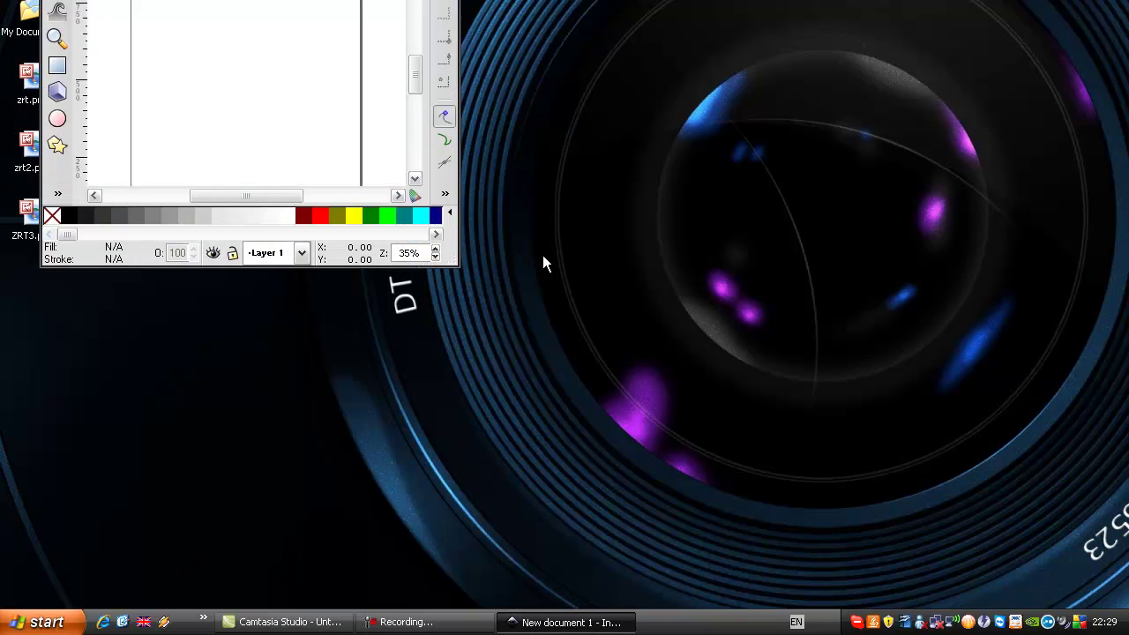
Step: Create a new A4_landscape document and zoom in until the page nearly fills the view
key("alt+f")
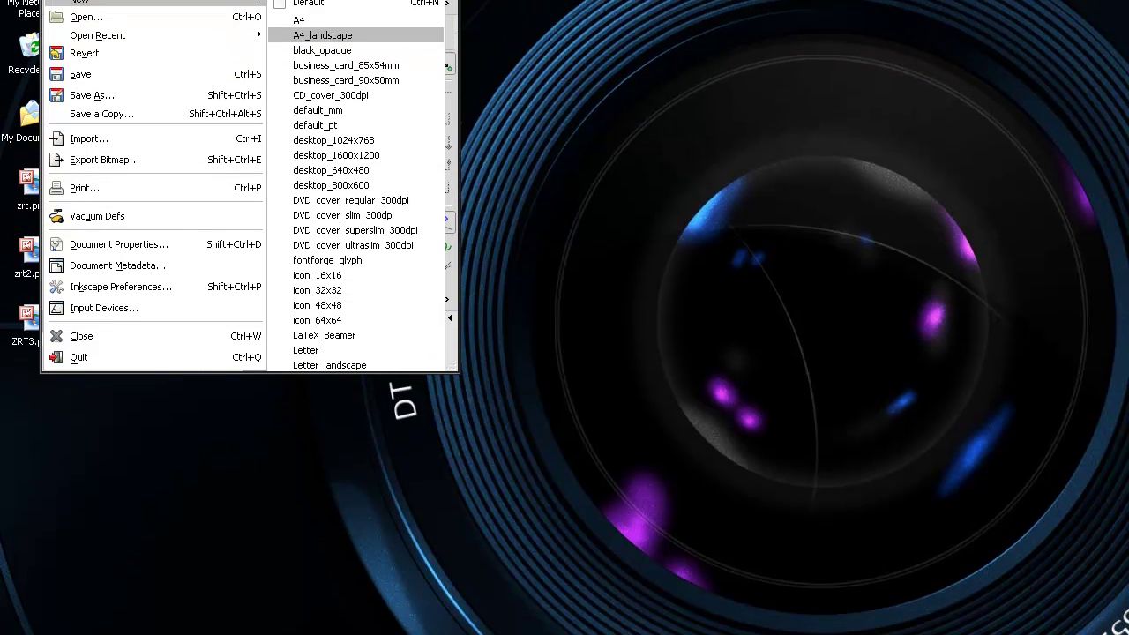
left_click(405, 410)
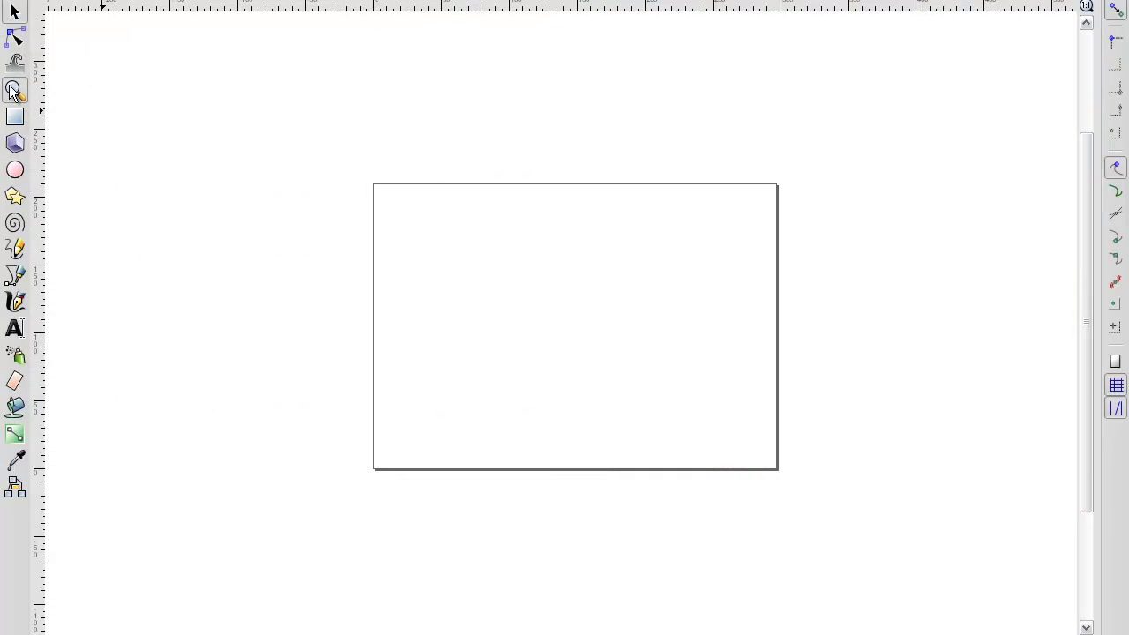
left_click(14, 90)
left_click(561, 324)
left_click(619, 344)
left_click(16, 302)
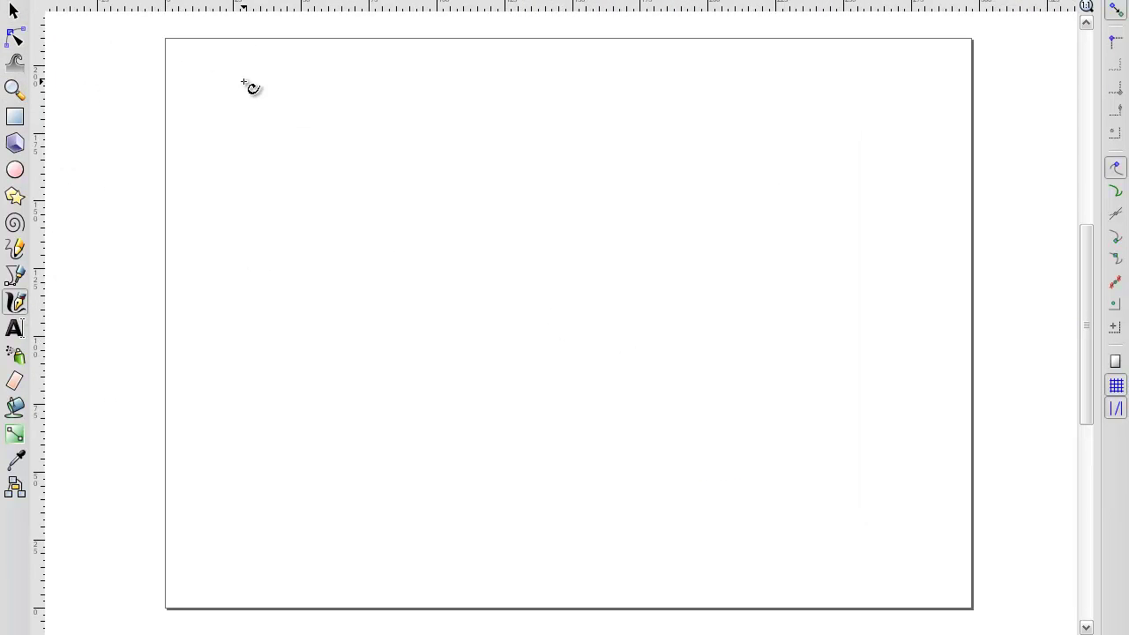
left_click_drag(243, 85, 225, 143)
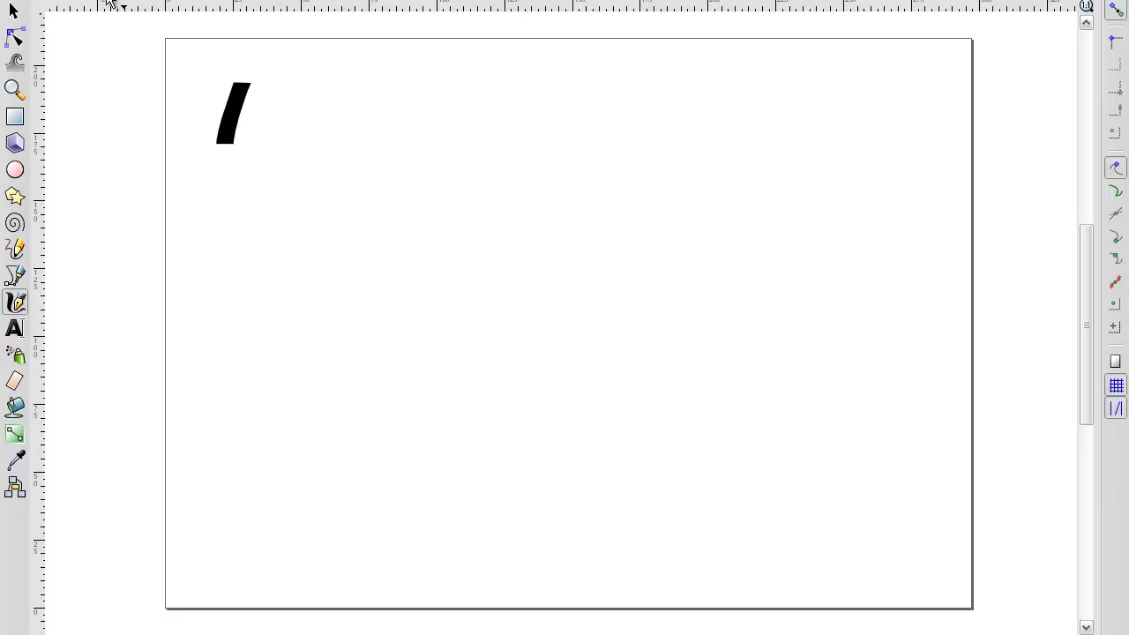
left_click_drag(288, 85, 265, 125)
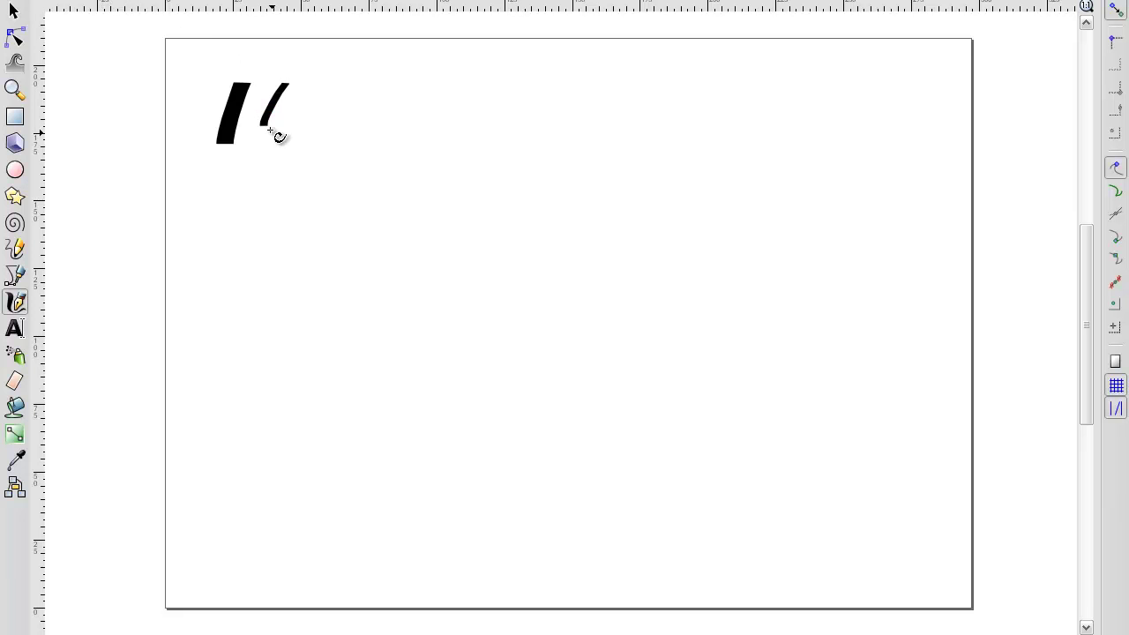
left_click(14, 11)
left_click_drag(358, 74, 163, 199)
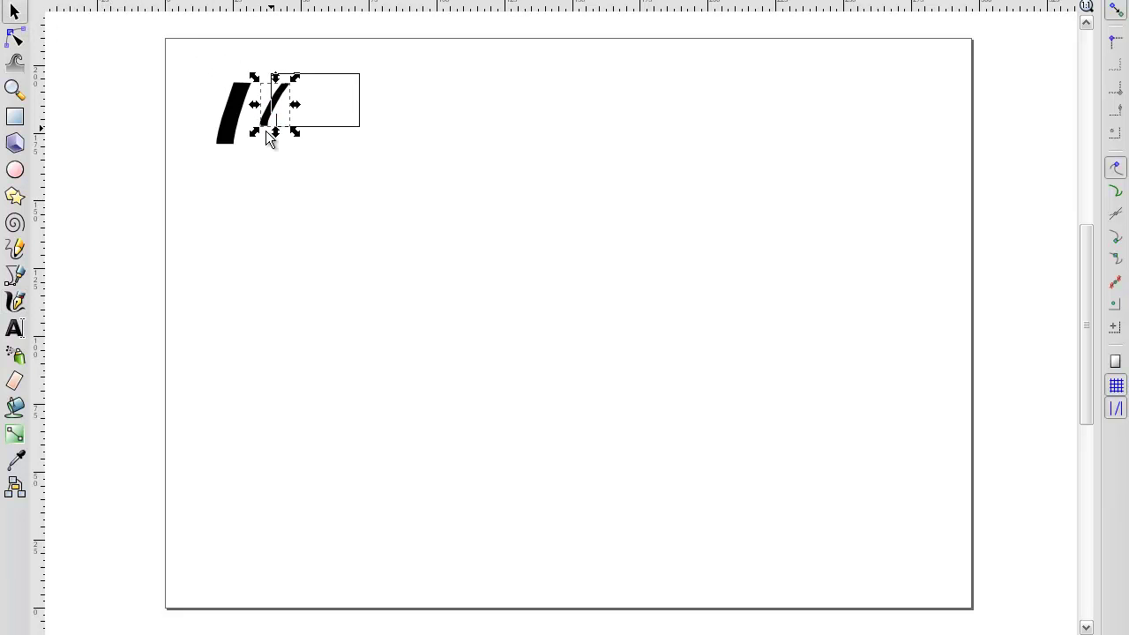
key("Delete")
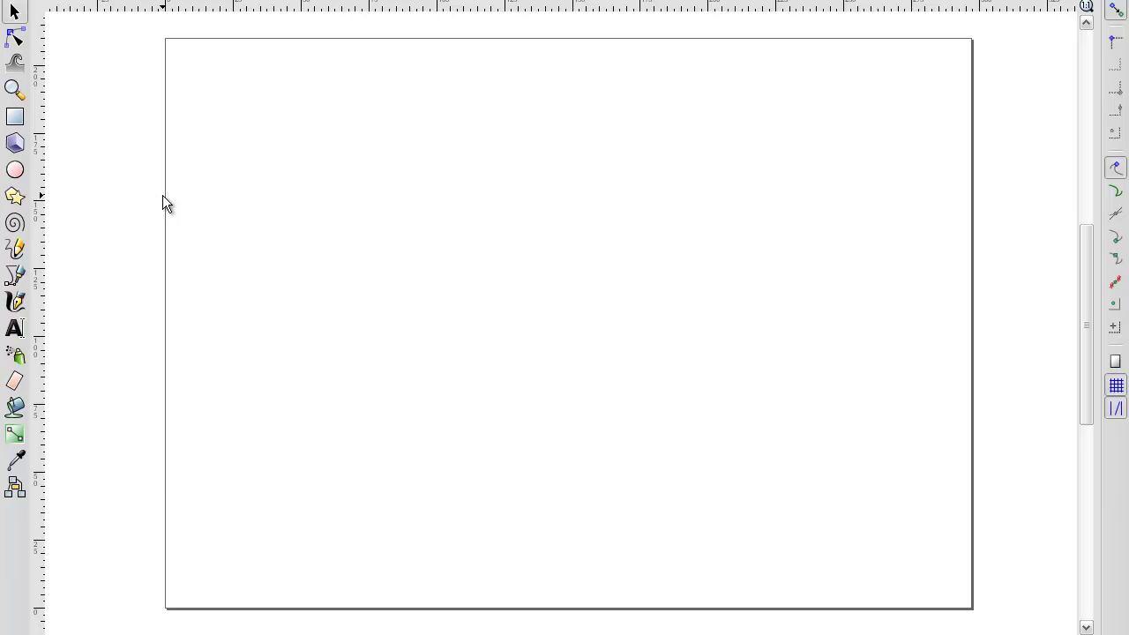
Step: Brush the calligraphic Z strokes on the left of the page and shrink them slightly
left_click(15, 301)
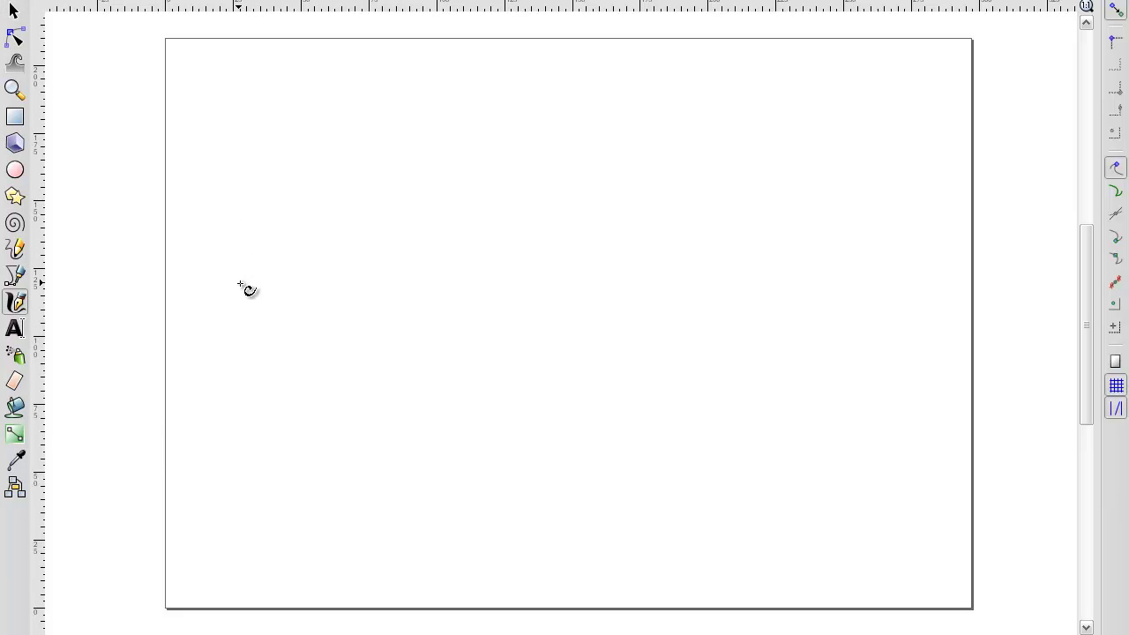
mouse_move(263, 307)
left_mouse_down()
mouse_move(415, 198)
mouse_move(420, 462)
mouse_move(327, 477)
left_mouse_up()
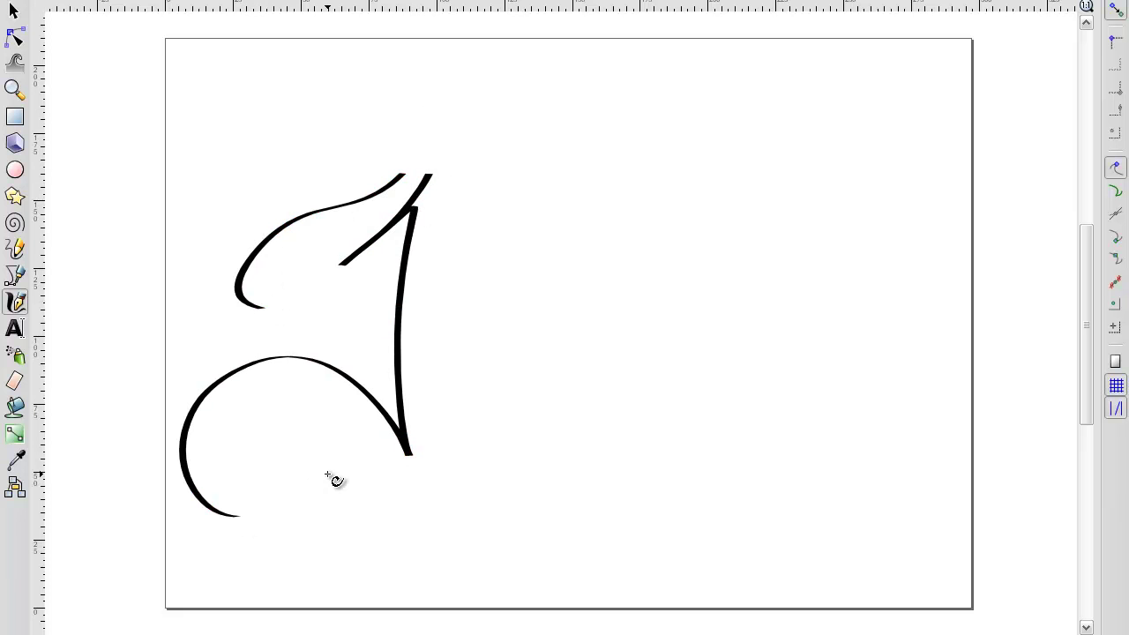
left_click(14, 10)
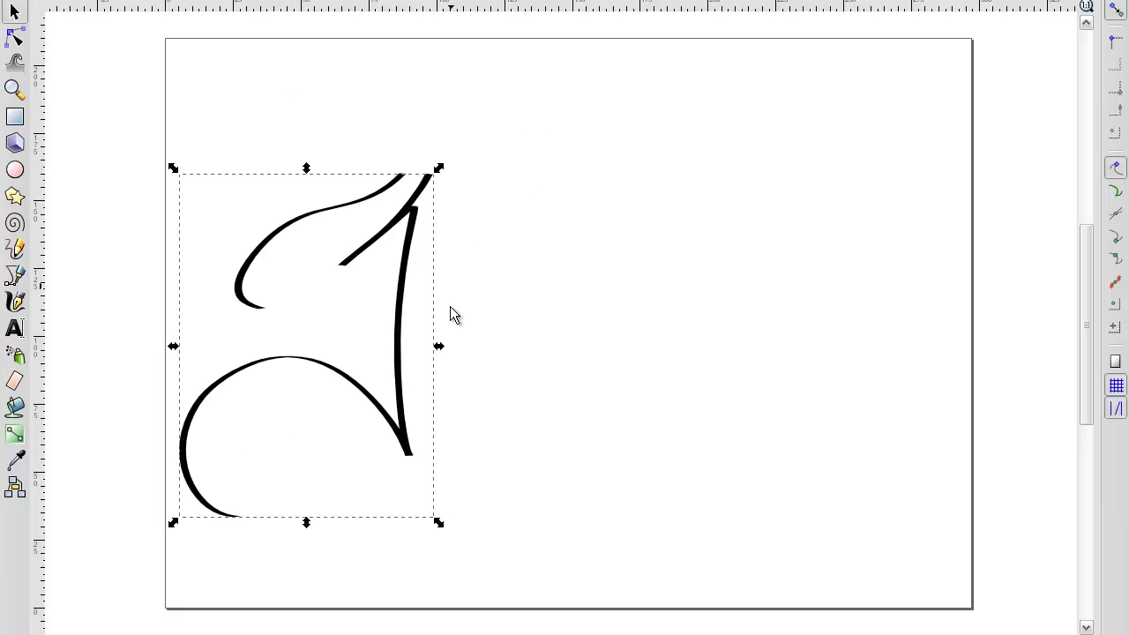
mouse_move(439, 523)
left_mouse_down()
mouse_move(430, 446)
mouse_move(446, 440)
mouse_move(424, 501)
left_mouse_up()
Step: Shift the upper Z stroke up and right, then scale both Z strokes down together
left_click(440, 197)
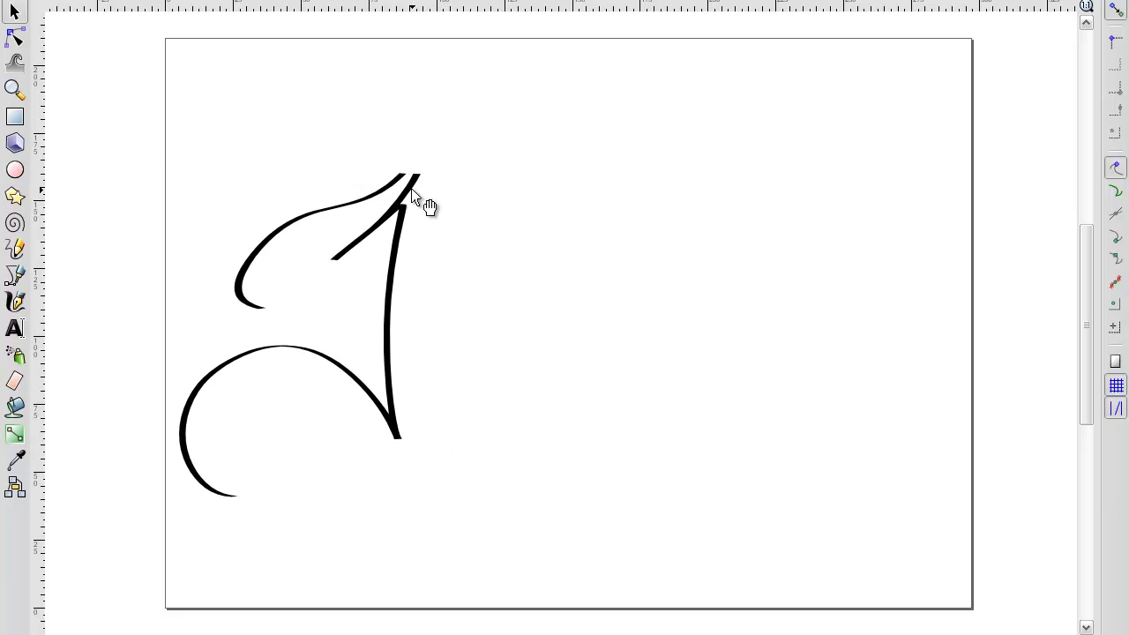
mouse_move(360, 205)
left_mouse_down()
mouse_move(387, 187)
mouse_move(378, 177)
mouse_move(423, 157)
mouse_move(379, 172)
mouse_move(386, 183)
left_mouse_up()
left_click_drag(479, 102, 156, 563)
mouse_move(431, 504)
left_mouse_down()
mouse_move(398, 431)
mouse_move(313, 473)
mouse_move(329, 472)
left_mouse_up()
left_click(407, 323)
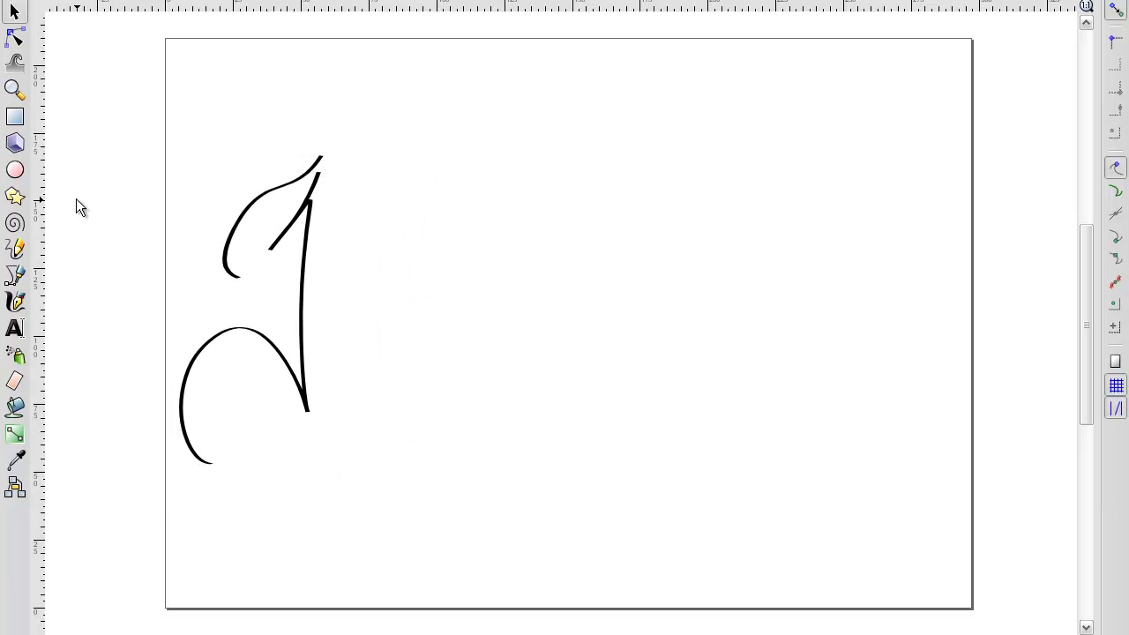
Step: Brush the calligraphic E strokes and delete the unwanted extra curve
left_click(15, 302)
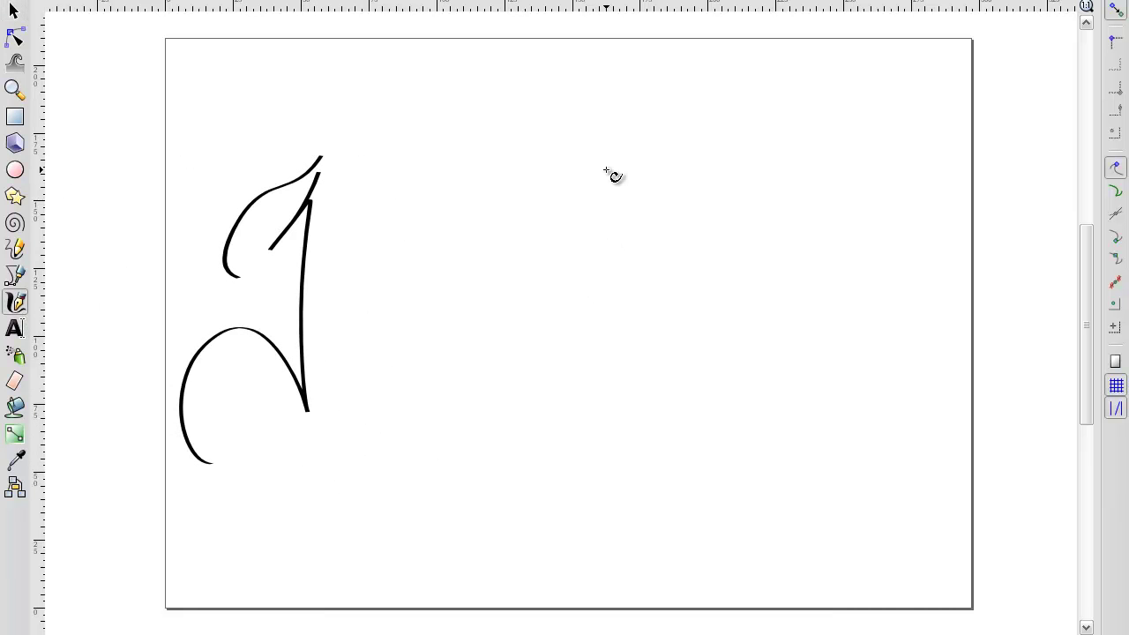
mouse_move(613, 229)
left_mouse_down()
mouse_move(548, 149)
mouse_move(548, 217)
mouse_move(492, 308)
mouse_move(560, 323)
left_mouse_up()
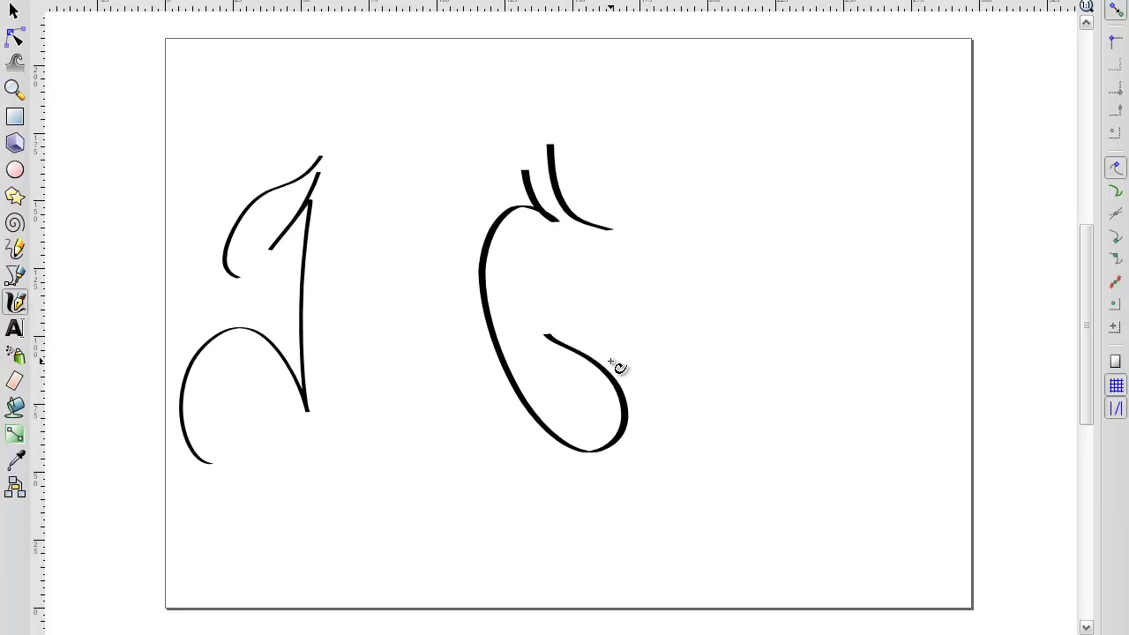
mouse_move(396, 132)
left_mouse_down()
mouse_move(421, 216)
mouse_move(388, 115)
left_mouse_up()
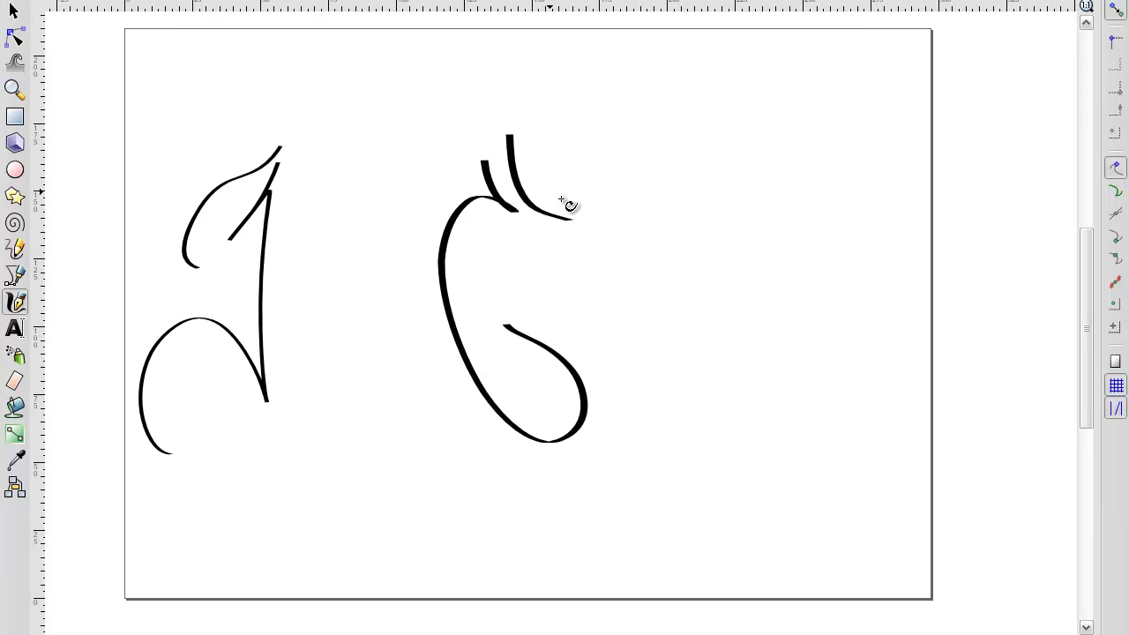
left_click_drag(696, 306, 733, 182)
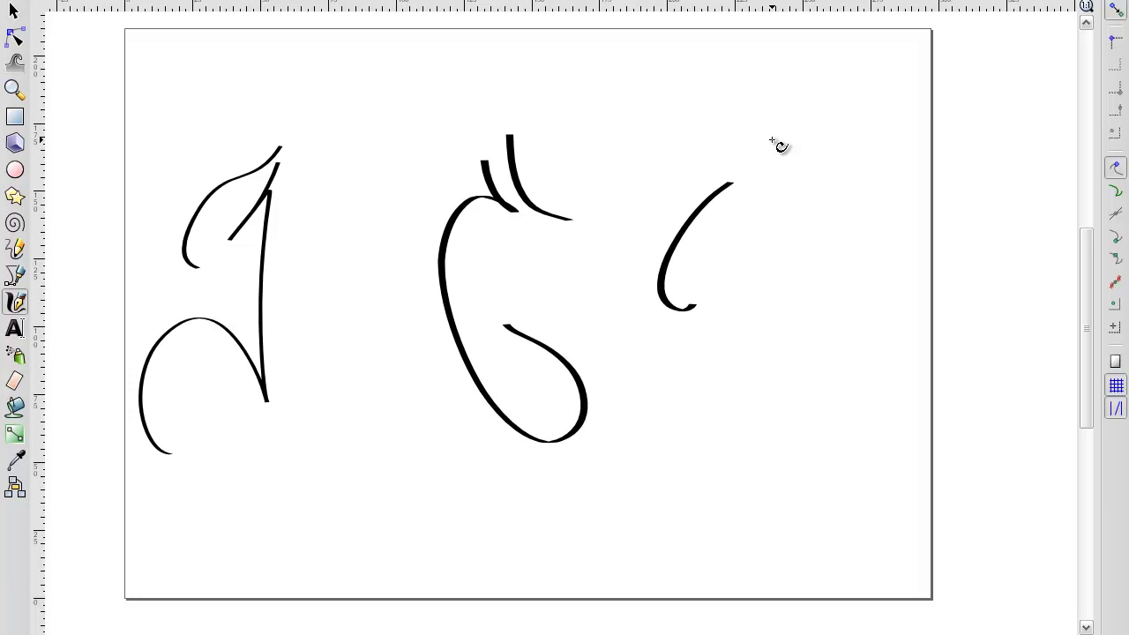
left_click(14, 11)
key("Delete")
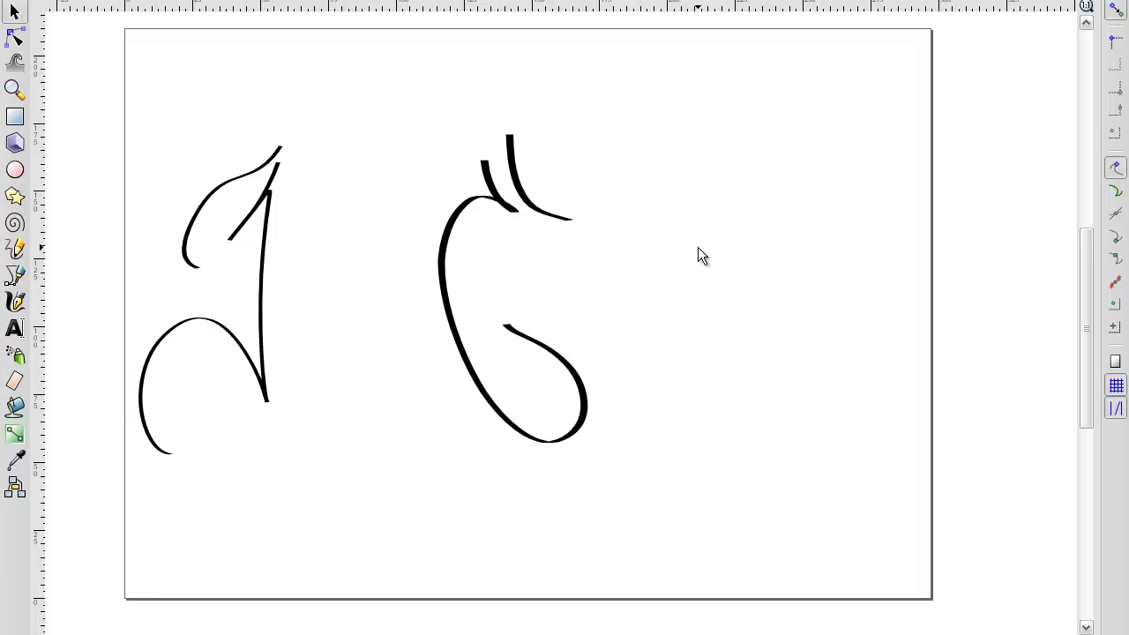
Step: Move the E left against the Z and make it narrower
left_click_drag(615, 106, 408, 623)
left_click_drag(507, 231, 336, 257)
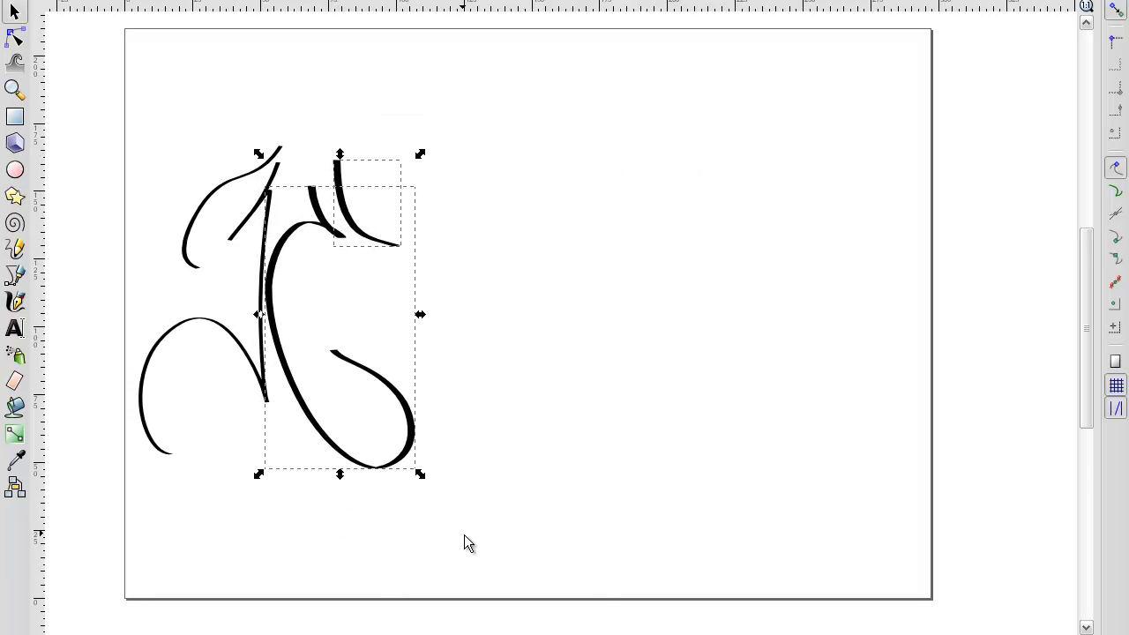
left_click_drag(420, 476, 345, 474)
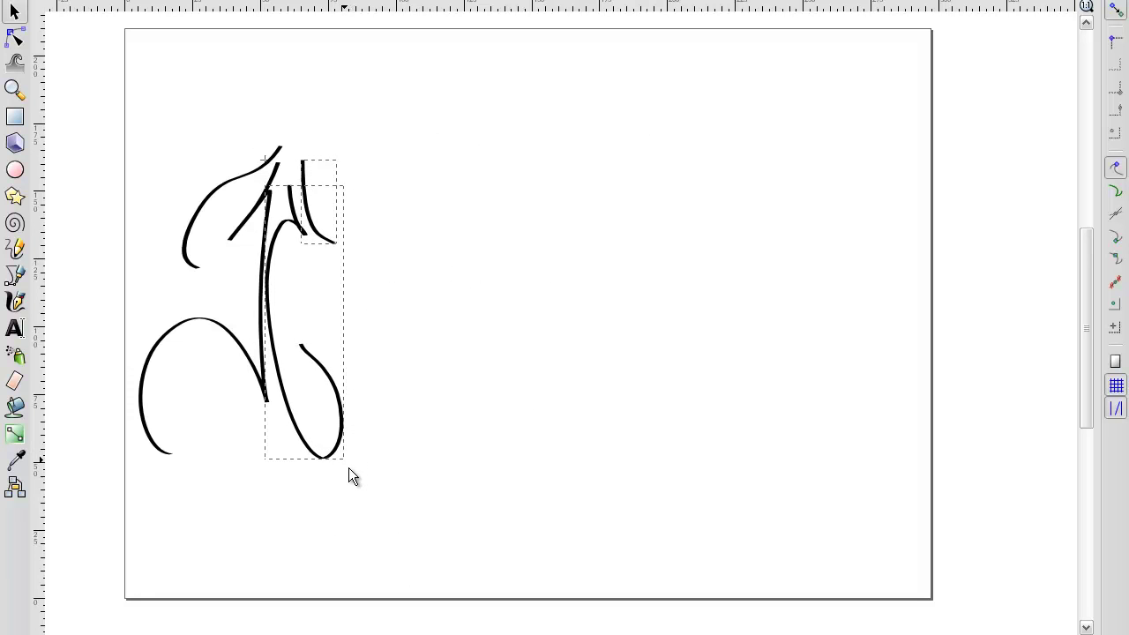
left_click(415, 362)
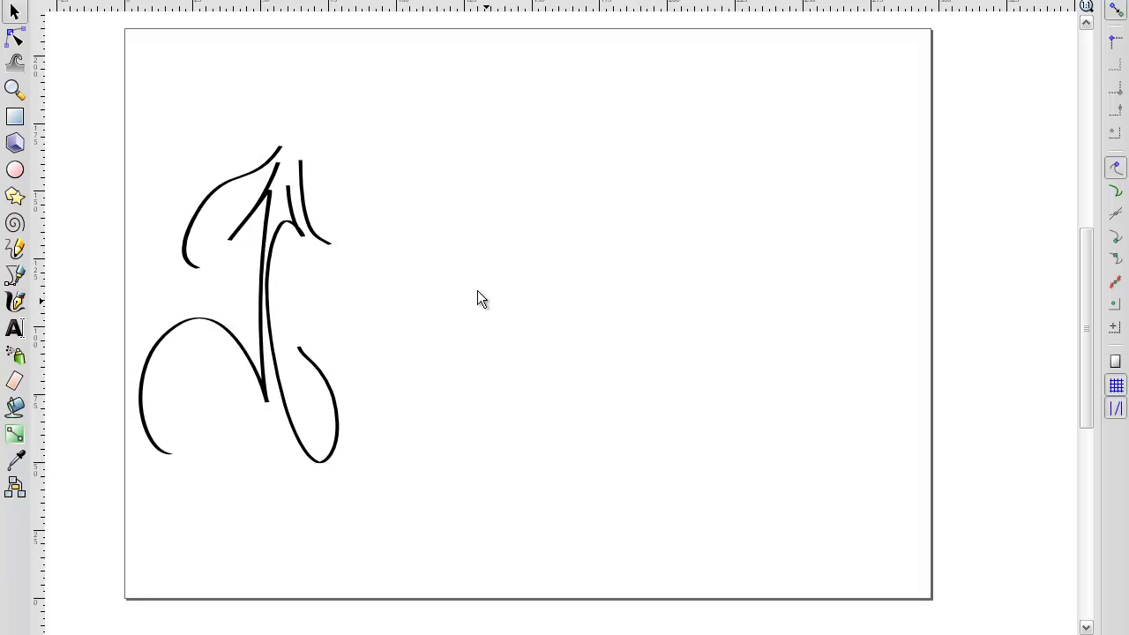
Step: Brush a first attempt at the R's slanted stroke and loop, then delete all of it
left_click(15, 302)
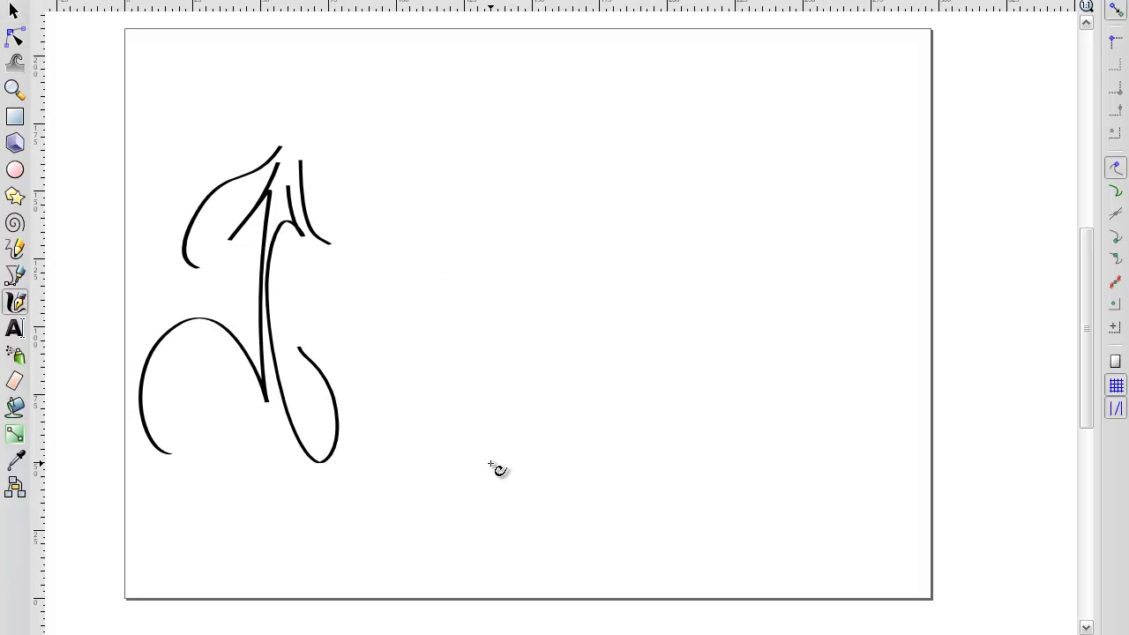
left_click_drag(492, 475, 524, 348)
left_click_drag(508, 423, 540, 556)
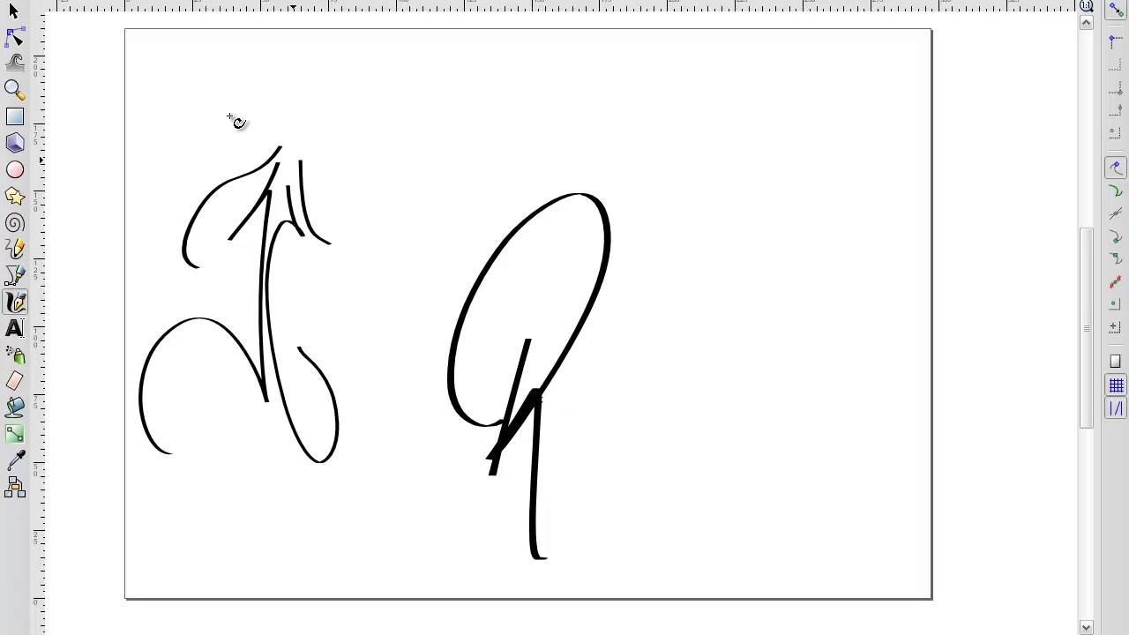
key("s")
left_click(571, 348)
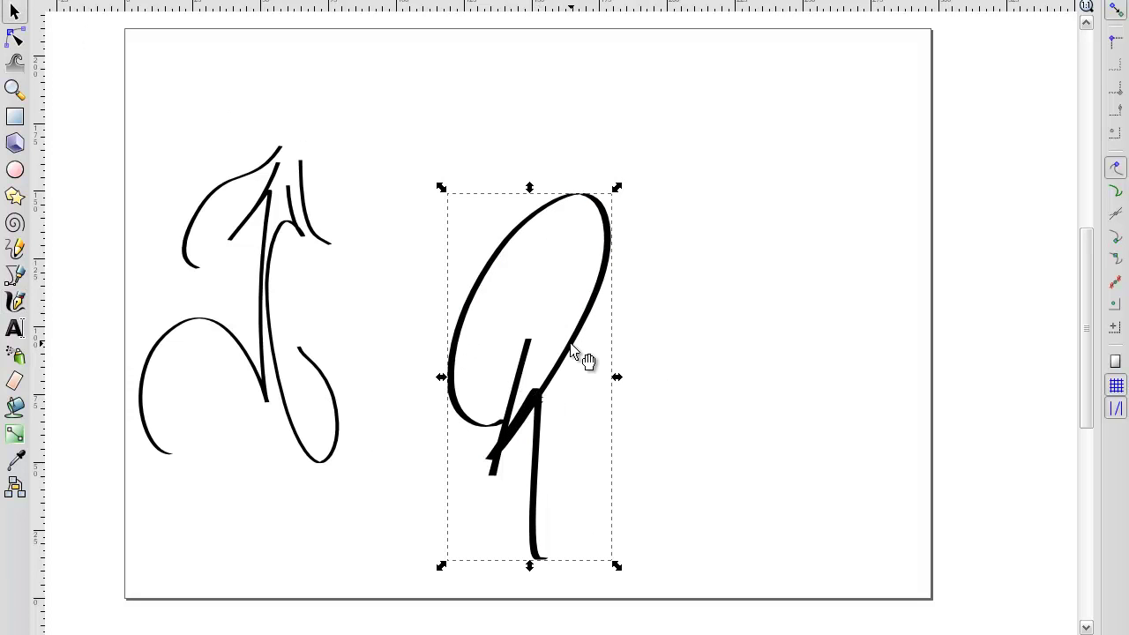
left_click_drag(571, 343, 577, 339)
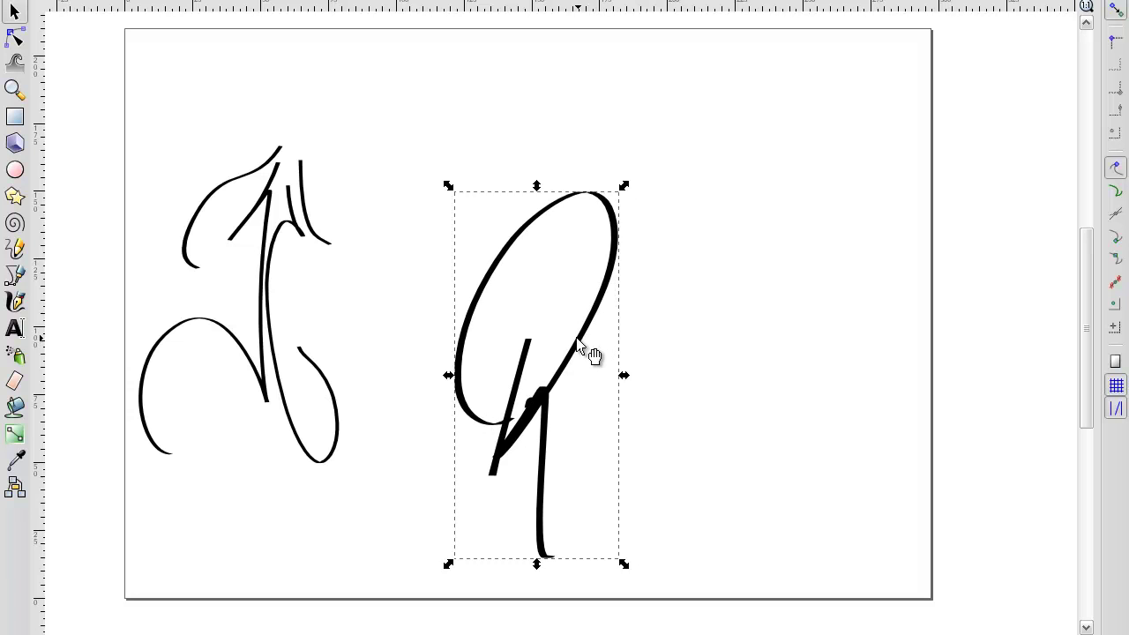
key("Delete")
mouse_move(585, 359)
left_mouse_down()
mouse_move(524, 436)
mouse_move(536, 446)
left_mouse_up()
key("Delete")
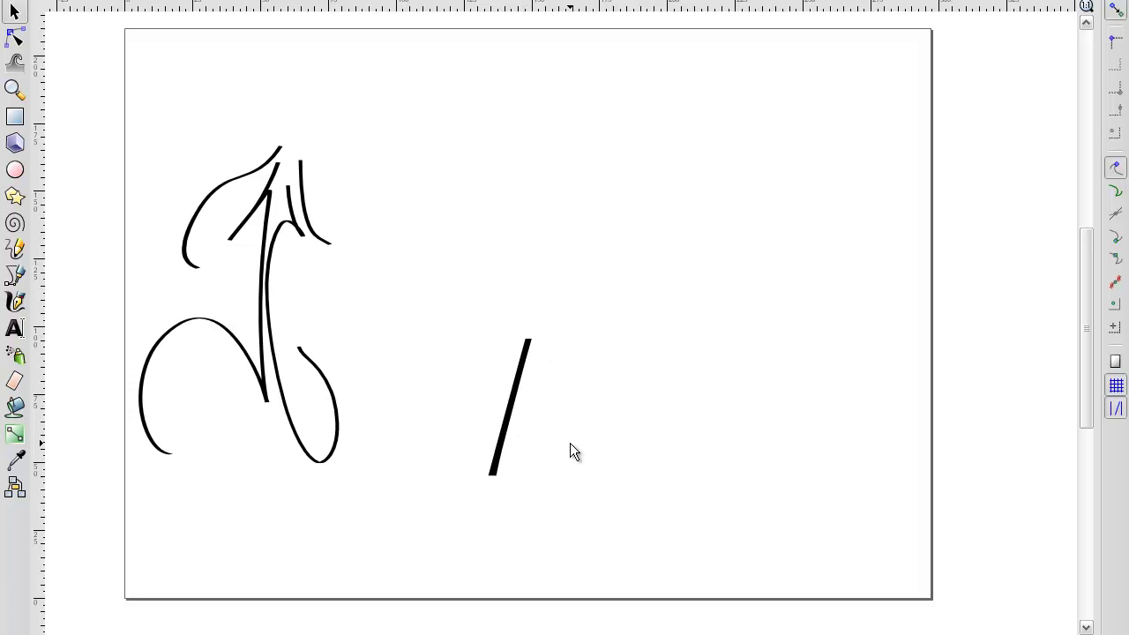
key("Tab")
key("Delete")
Step: Redraw the R as a slanted stroke plus a loop with a long downstroke
left_click(16, 303)
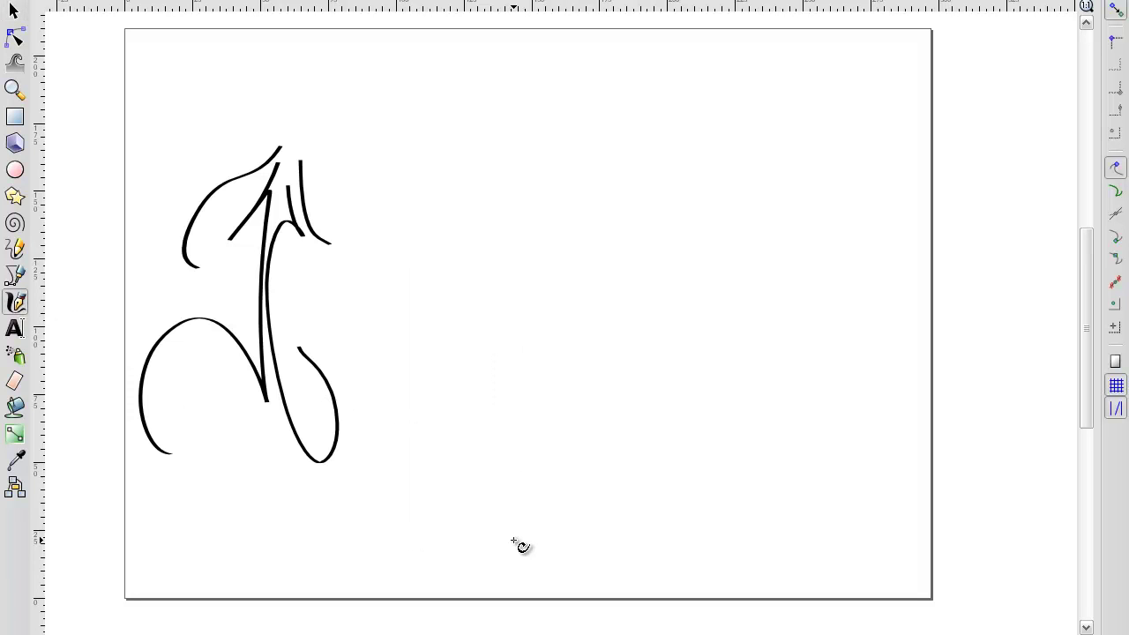
left_click_drag(530, 503, 588, 358)
mouse_move(552, 443)
left_mouse_down()
mouse_move(503, 448)
mouse_move(584, 437)
mouse_move(591, 567)
left_mouse_up()
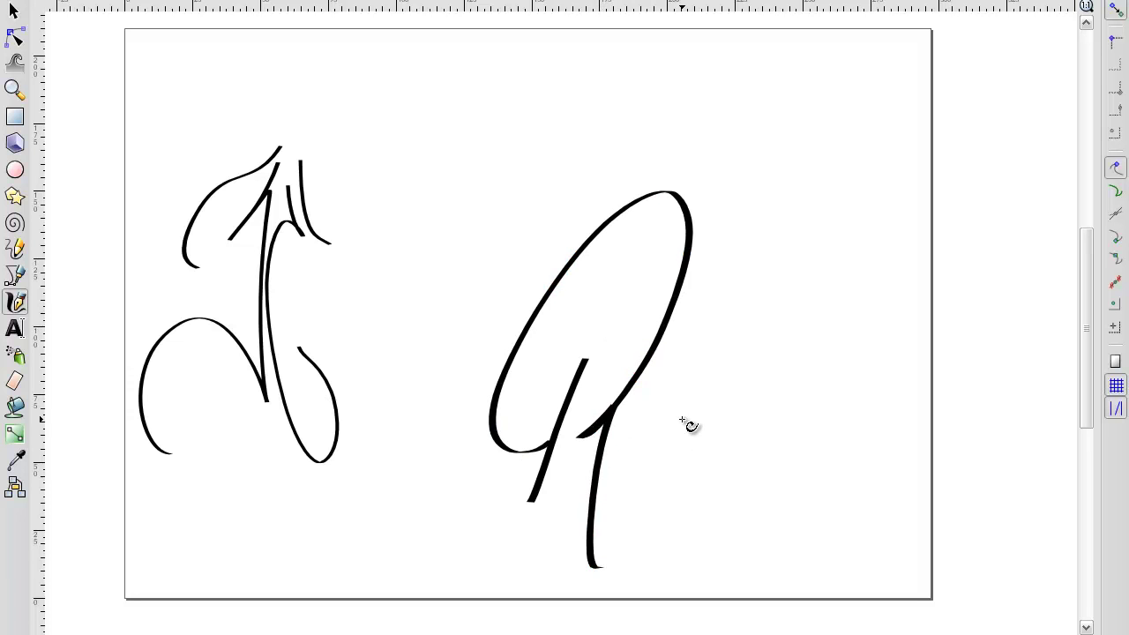
left_click(15, 11)
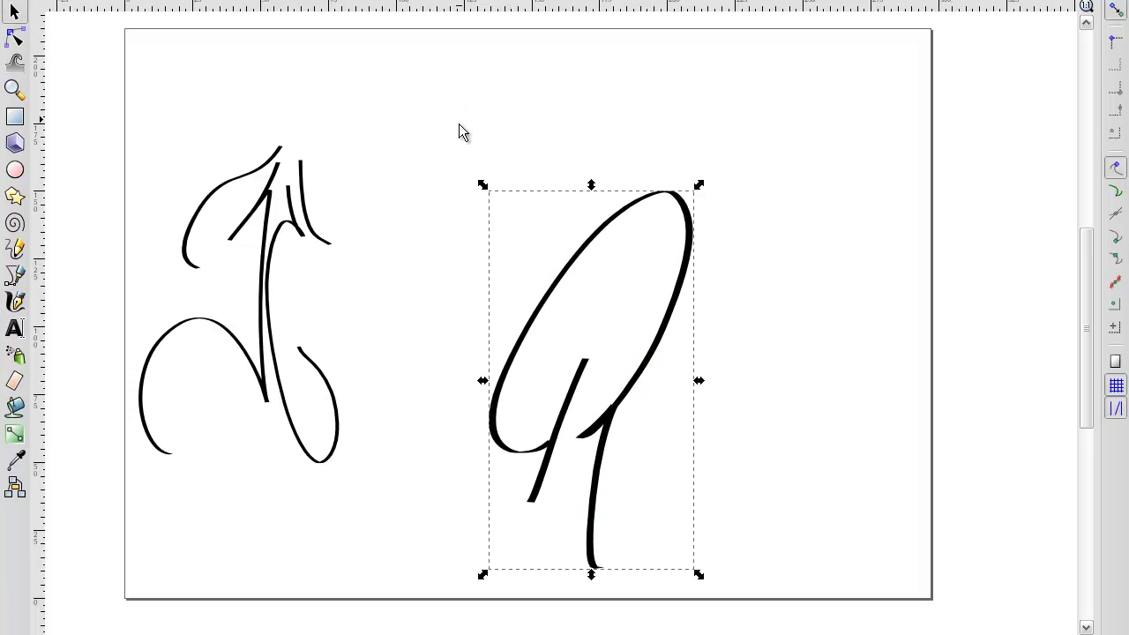
left_click_drag(614, 418, 594, 422)
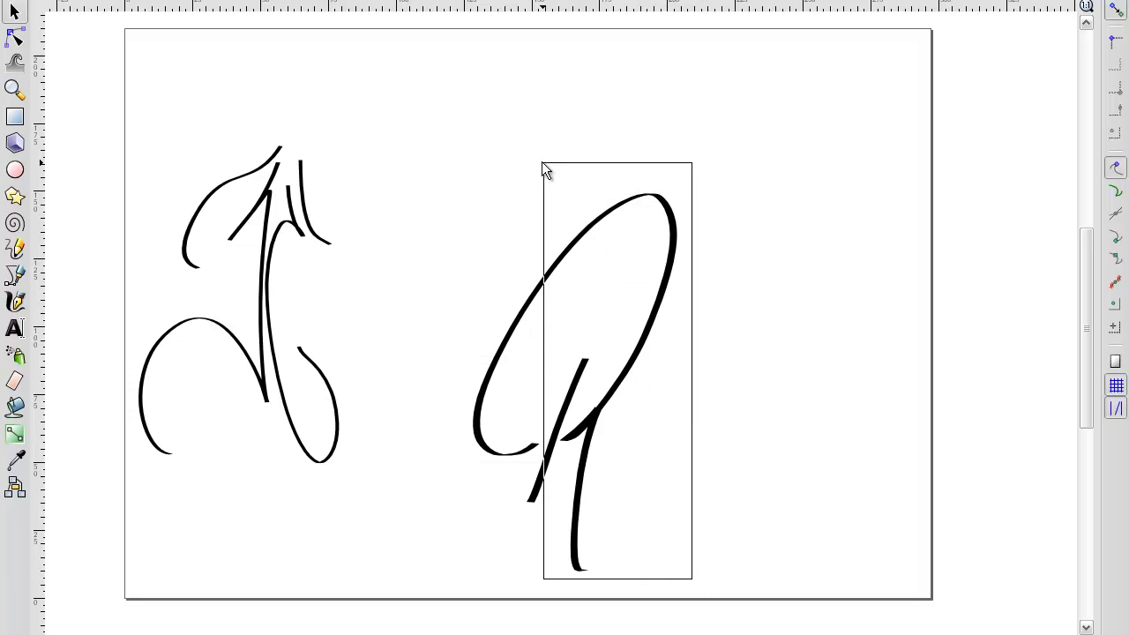
Step: Move the R strokes onto the tag, squeezed narrower and taller, overlapping the E
left_click_drag(695, 576, 462, 144)
left_click_drag(582, 386, 408, 325)
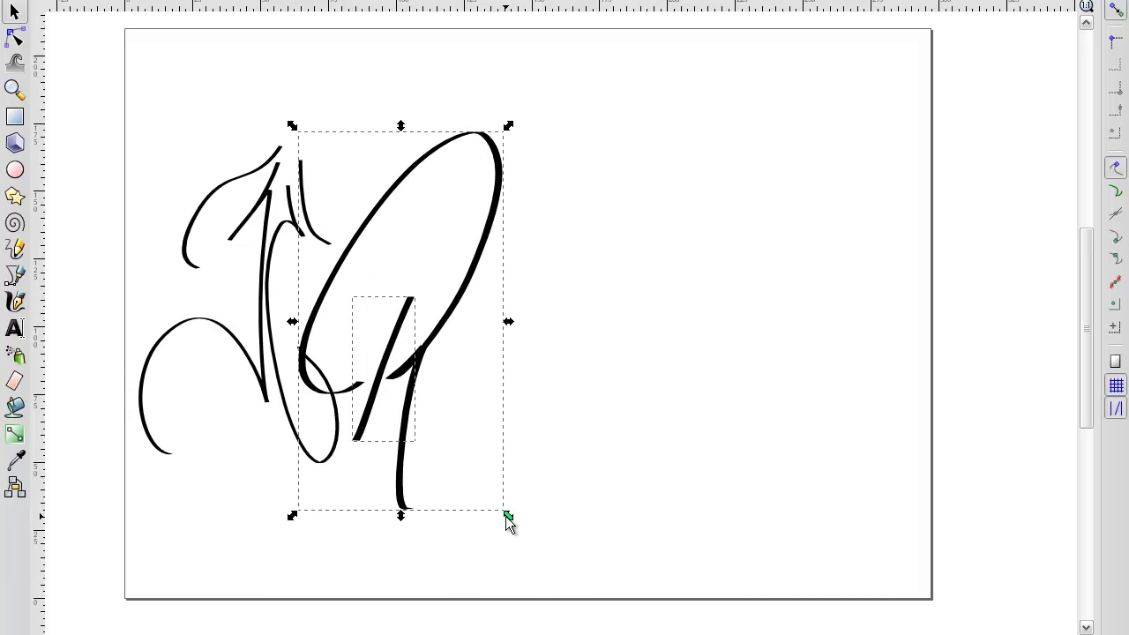
left_click_drag(508, 518, 437, 577)
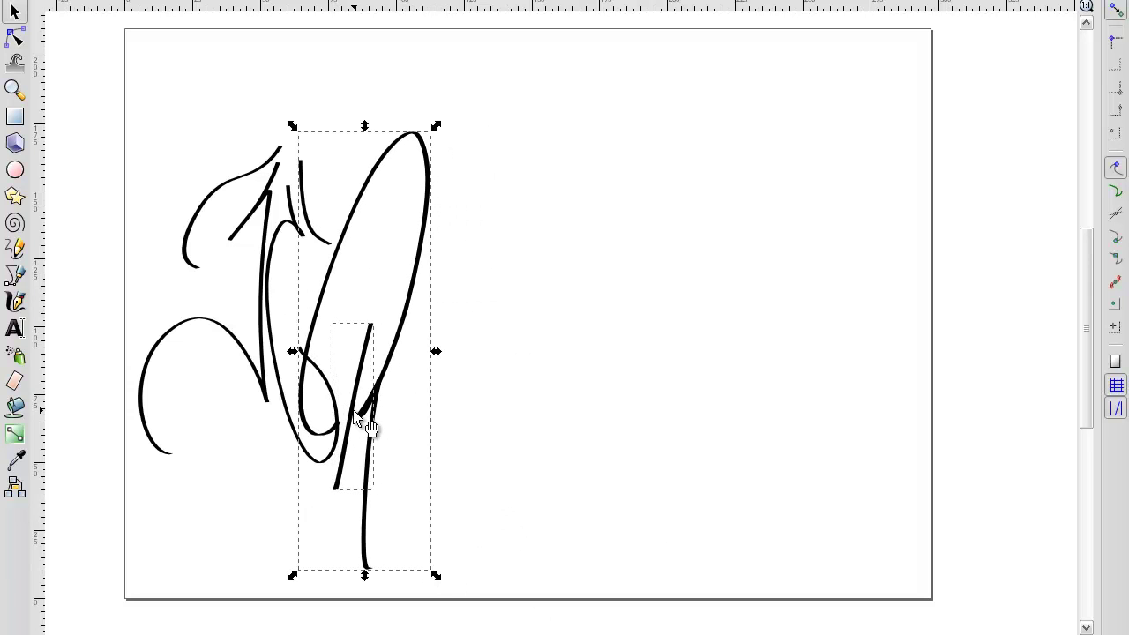
left_click_drag(369, 428, 365, 381)
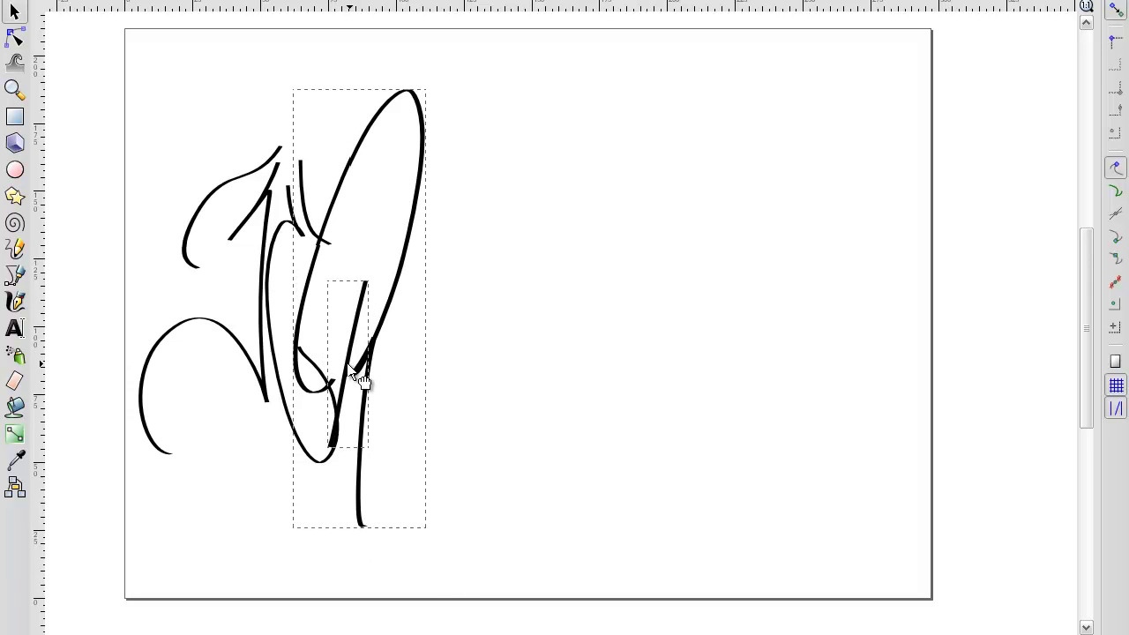
left_click_drag(362, 379, 351, 379)
left_click(517, 281)
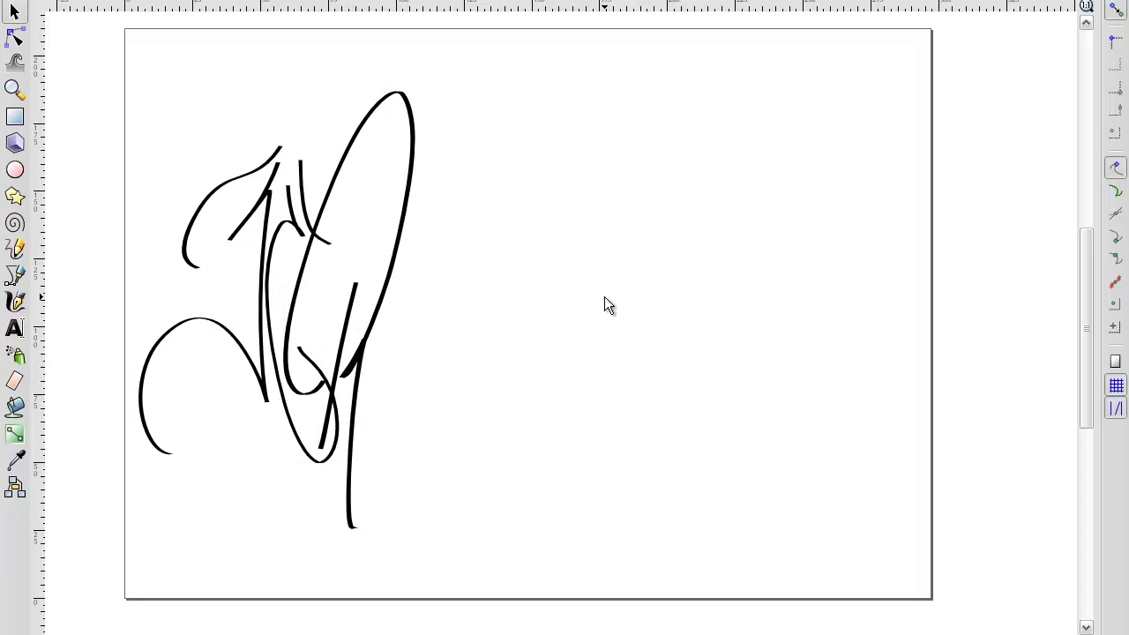
Step: Draw a circle with a check inside and squeeze it tall and narrow beside the loop
left_click(15, 301)
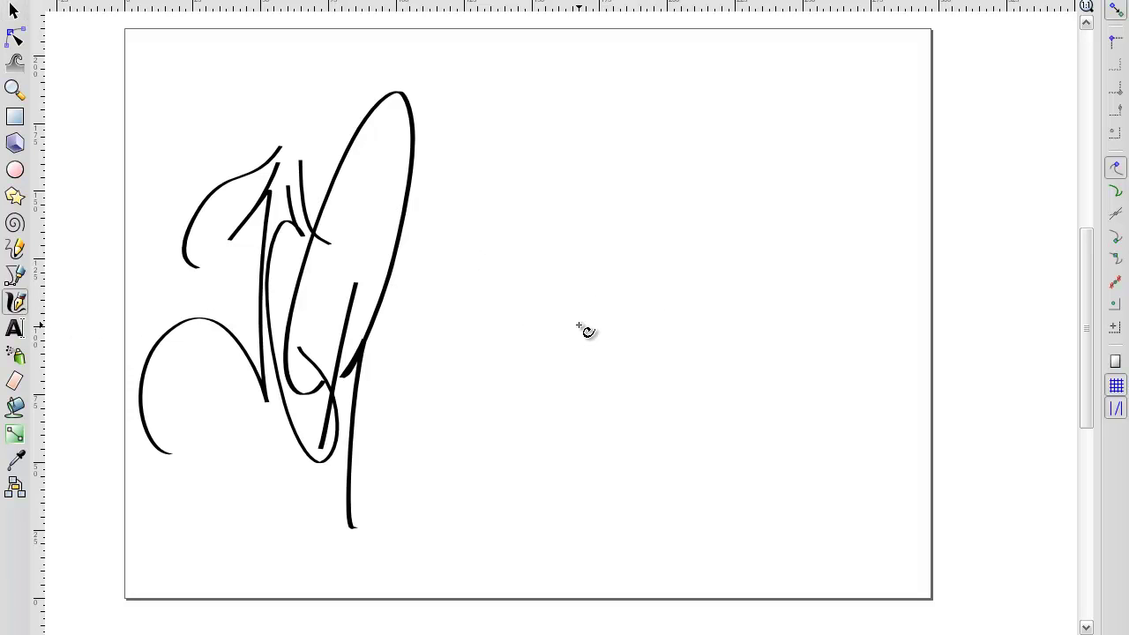
mouse_move(647, 323)
left_mouse_down()
mouse_move(605, 389)
mouse_move(656, 345)
left_mouse_up()
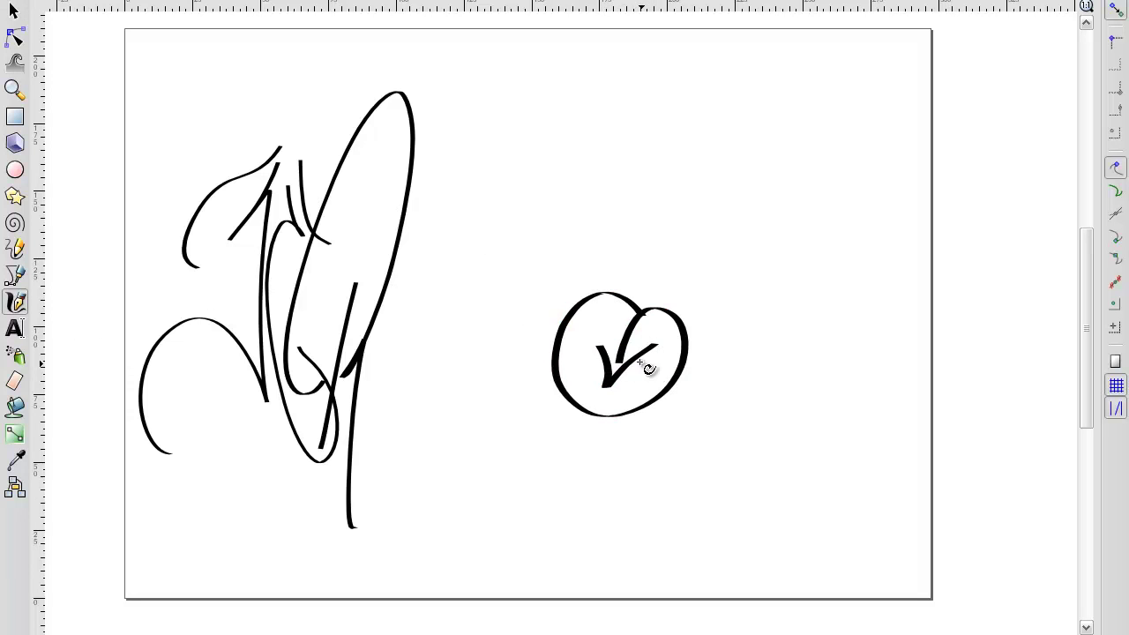
left_click(14, 10)
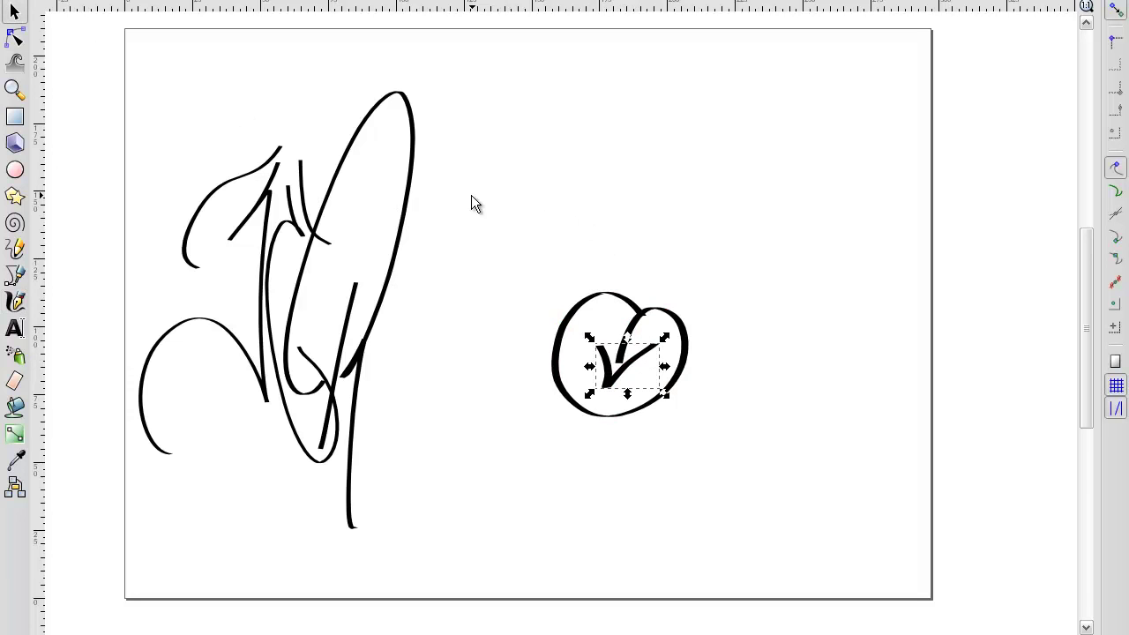
left_click(645, 319, "shift")
mouse_move(645, 365)
left_mouse_down()
mouse_move(423, 437)
mouse_move(435, 455)
left_mouse_up()
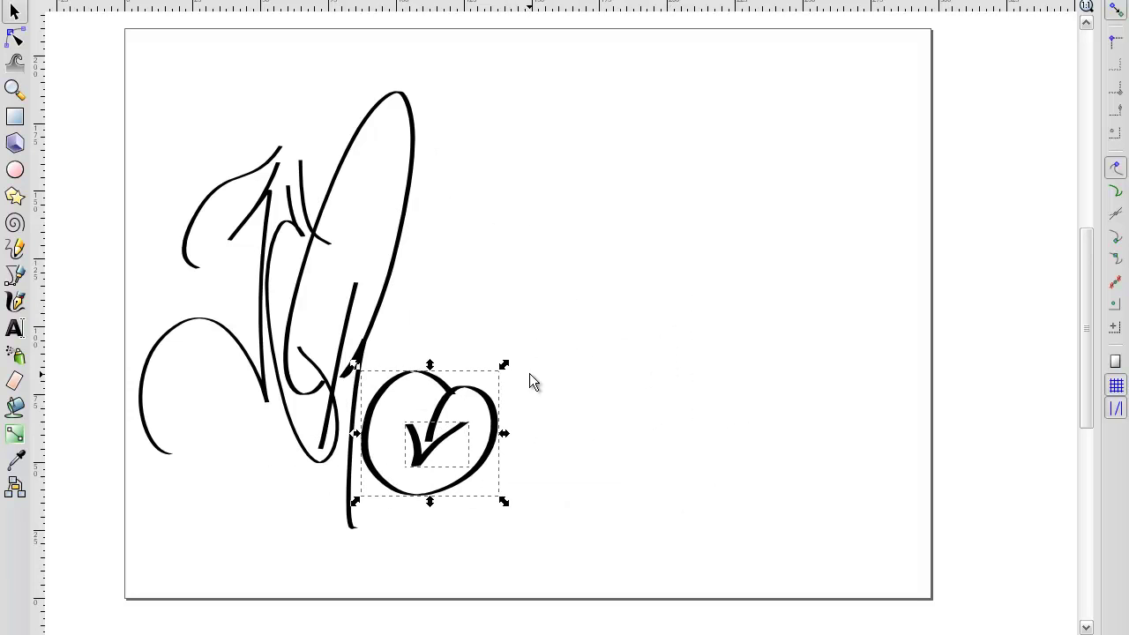
left_click_drag(504, 364, 433, 324)
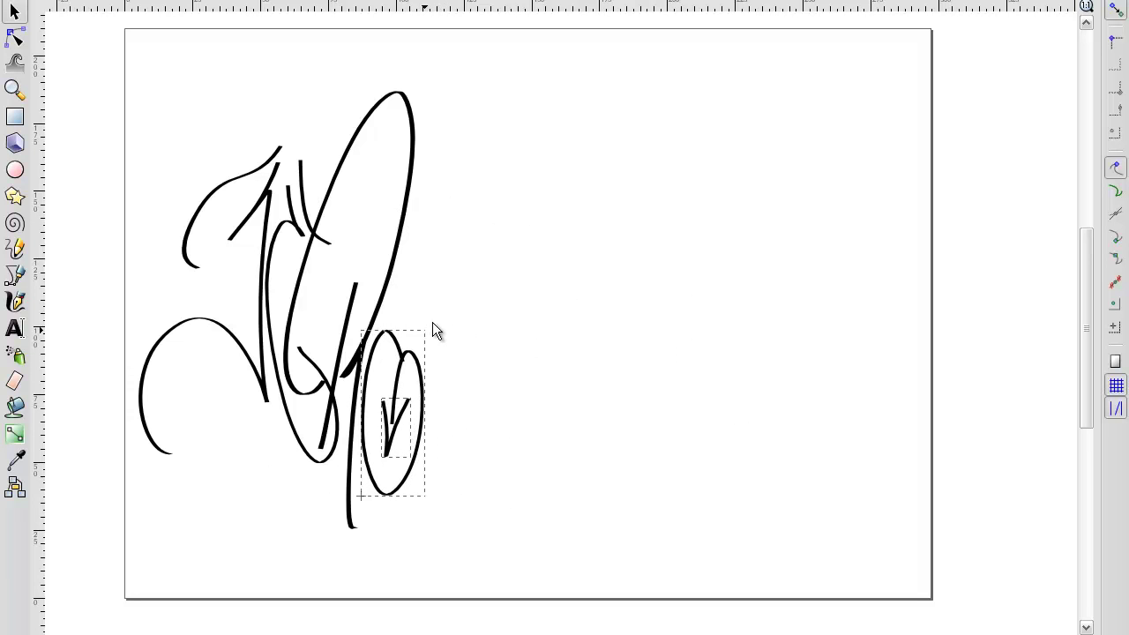
left_click_drag(435, 332, 438, 325)
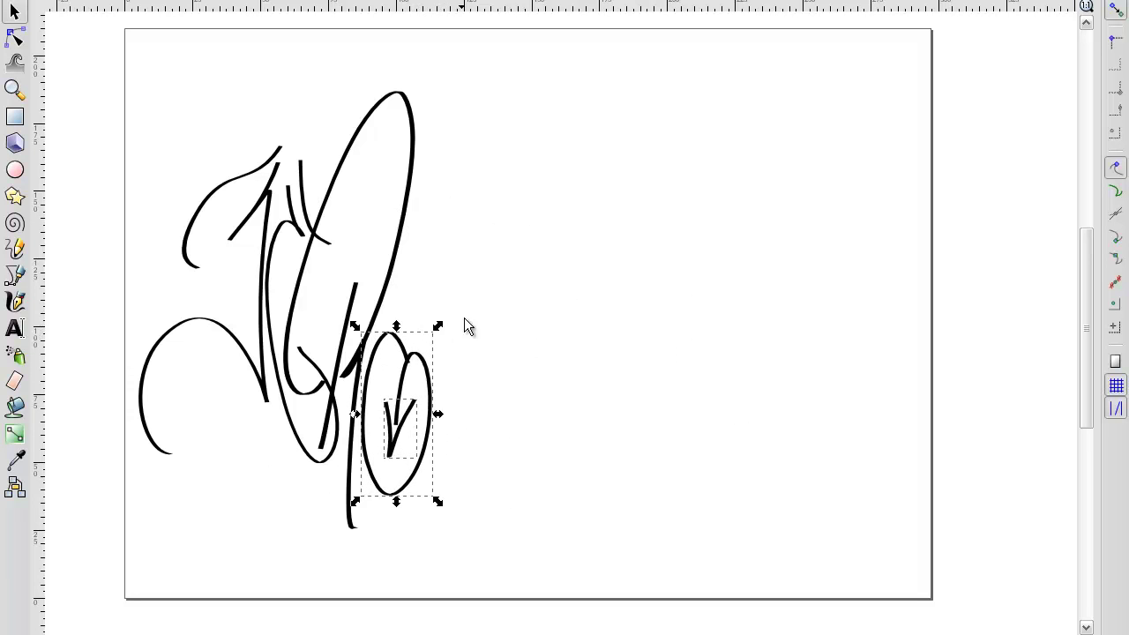
left_click_drag(403, 445, 408, 413)
left_click(499, 297)
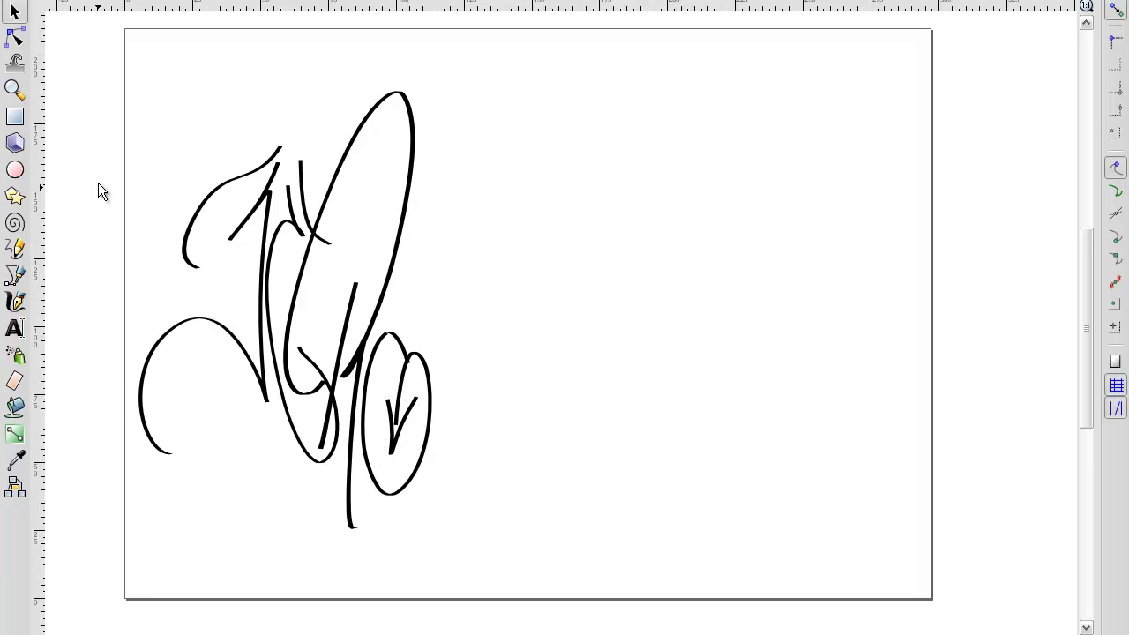
Step: Brush a short upright bar and a long looping crossbar on the right, raising the crossbar slightly
left_click(15, 302)
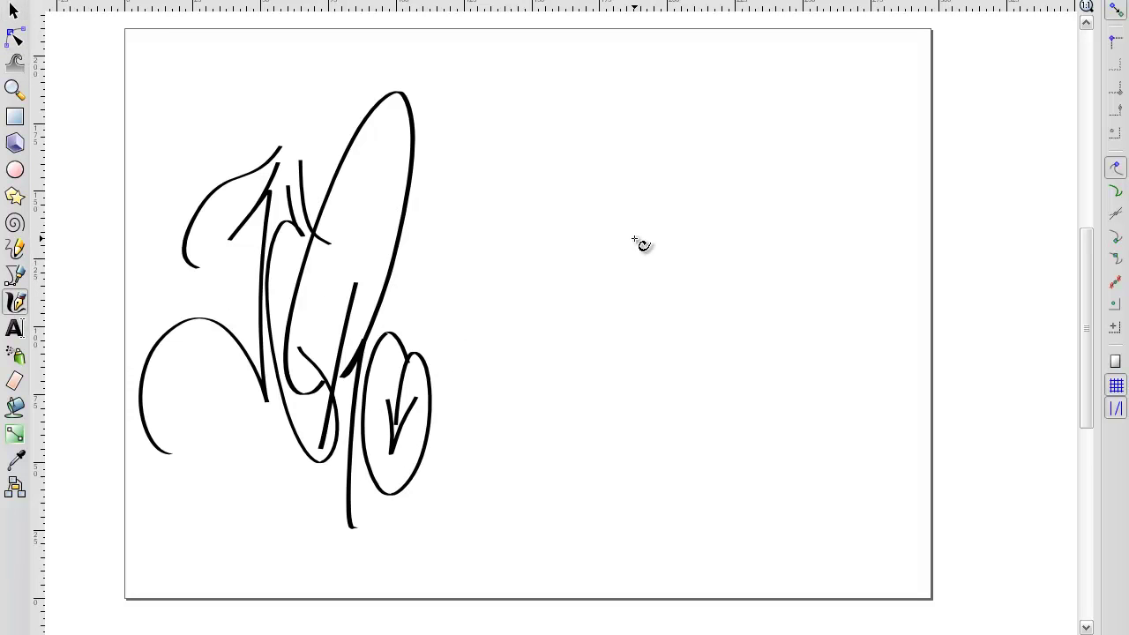
left_click_drag(563, 217, 564, 240)
mouse_move(558, 291)
left_mouse_down()
mouse_move(561, 326)
mouse_move(877, 132)
mouse_move(688, 137)
left_mouse_up()
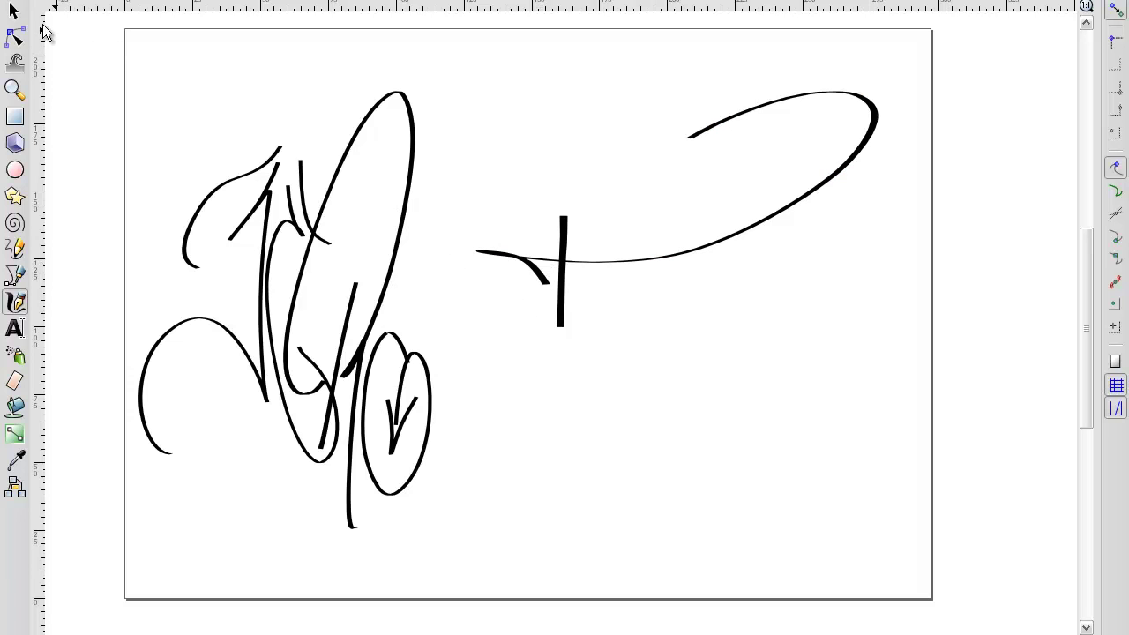
left_click(14, 11)
left_click_drag(522, 259, 522, 232)
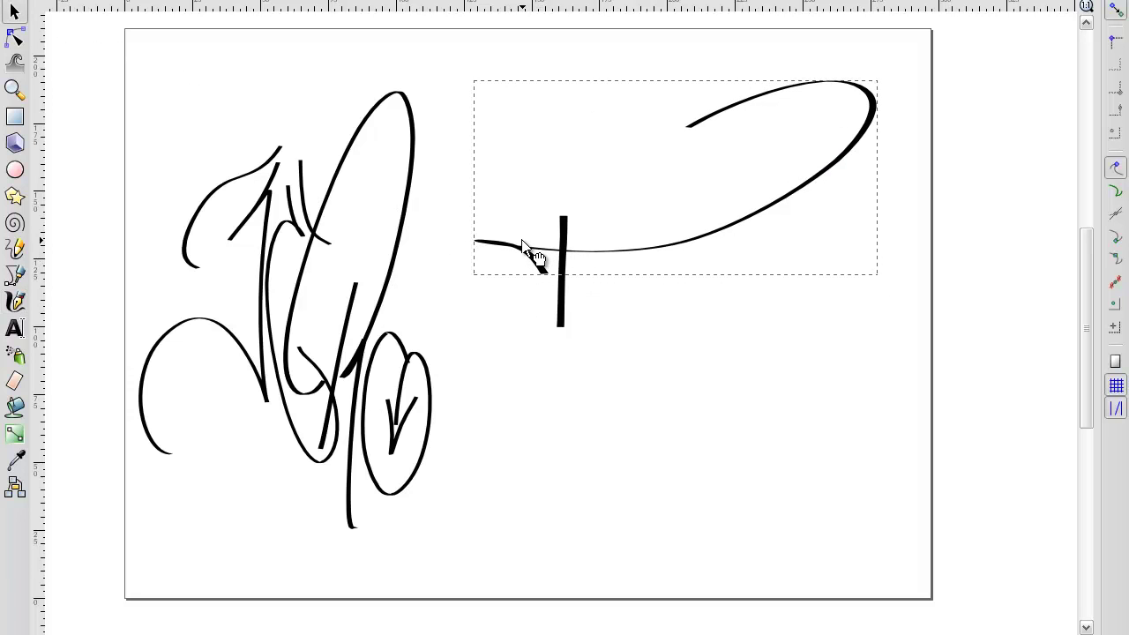
Step: Resize the vertical bar's length using its bottom handle
left_click(563, 322)
left_click_drag(567, 337, 562, 342)
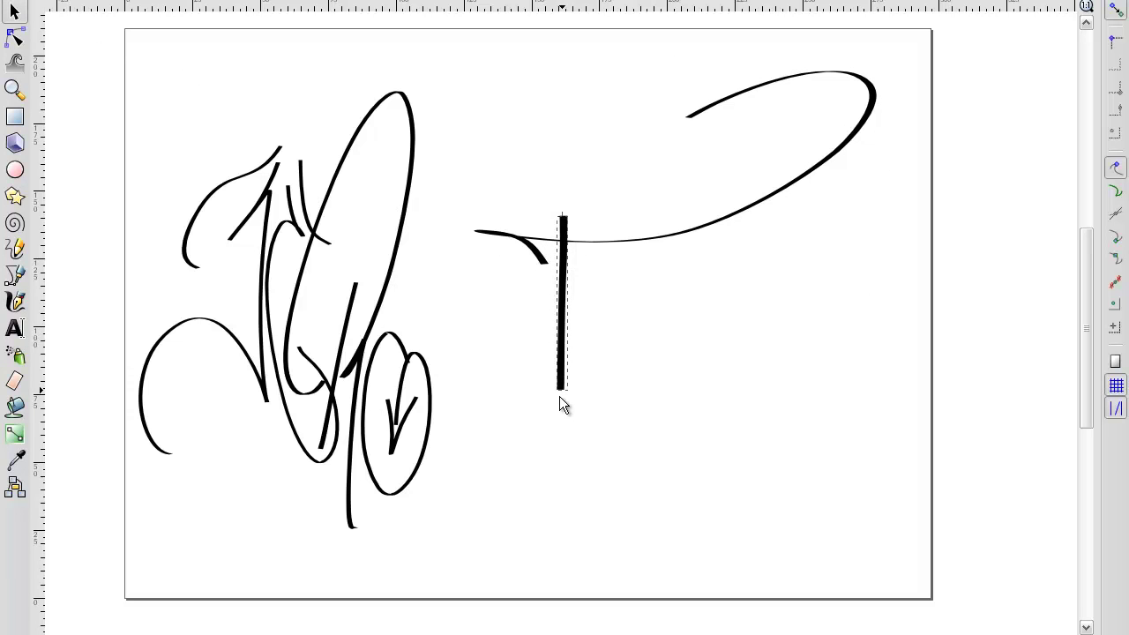
left_click_drag(563, 404, 557, 387)
left_click(624, 331)
Step: Move the bar and swooping stroke down-left beside the oval, nudging the bar slightly left
left_click_drag(431, 34, 898, 454)
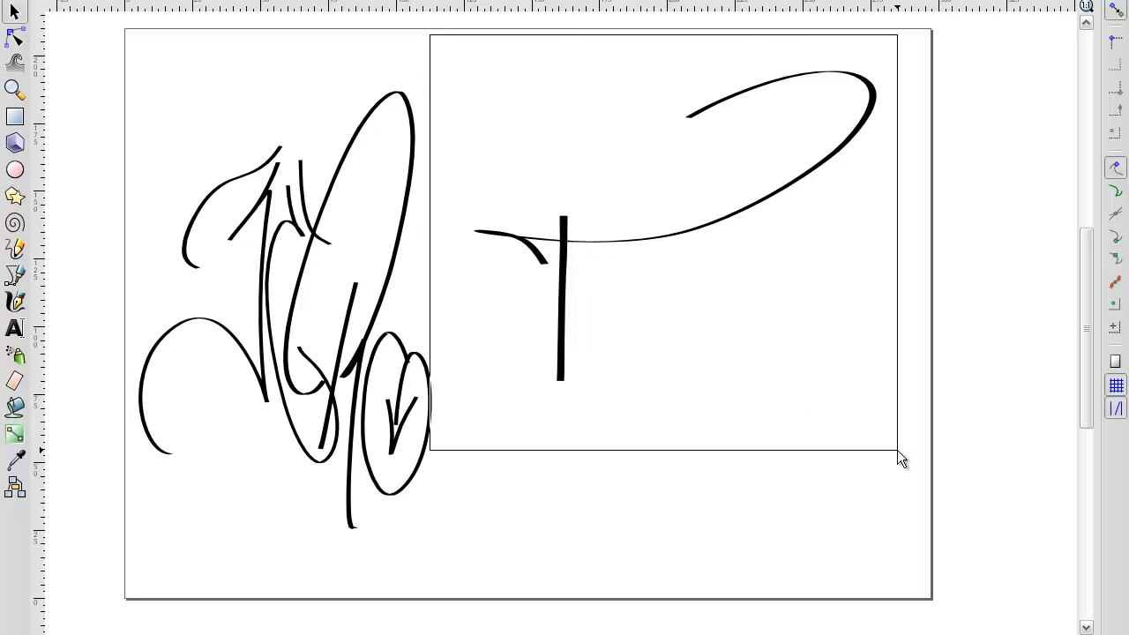
left_click_drag(556, 277, 461, 369)
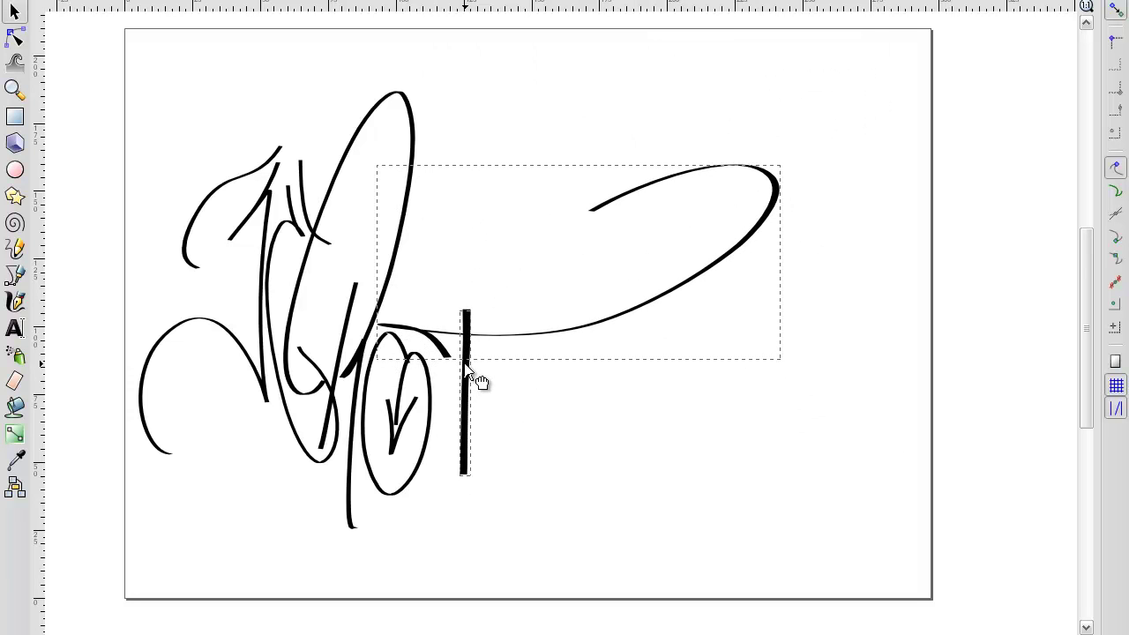
left_click(494, 381)
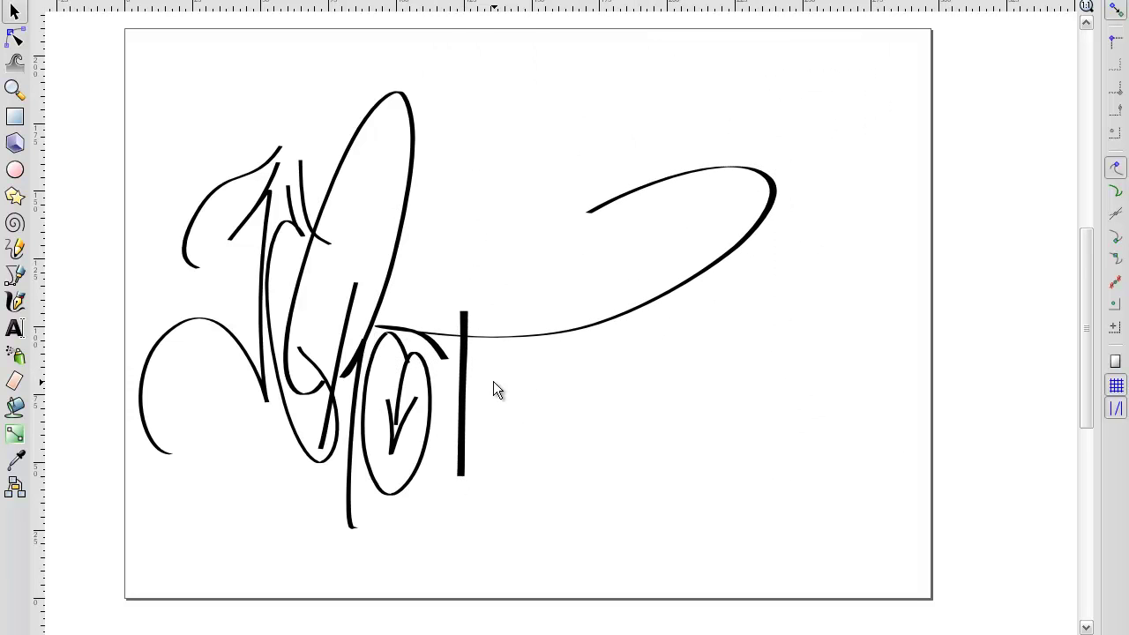
left_click_drag(464, 367, 455, 371)
left_click(569, 371)
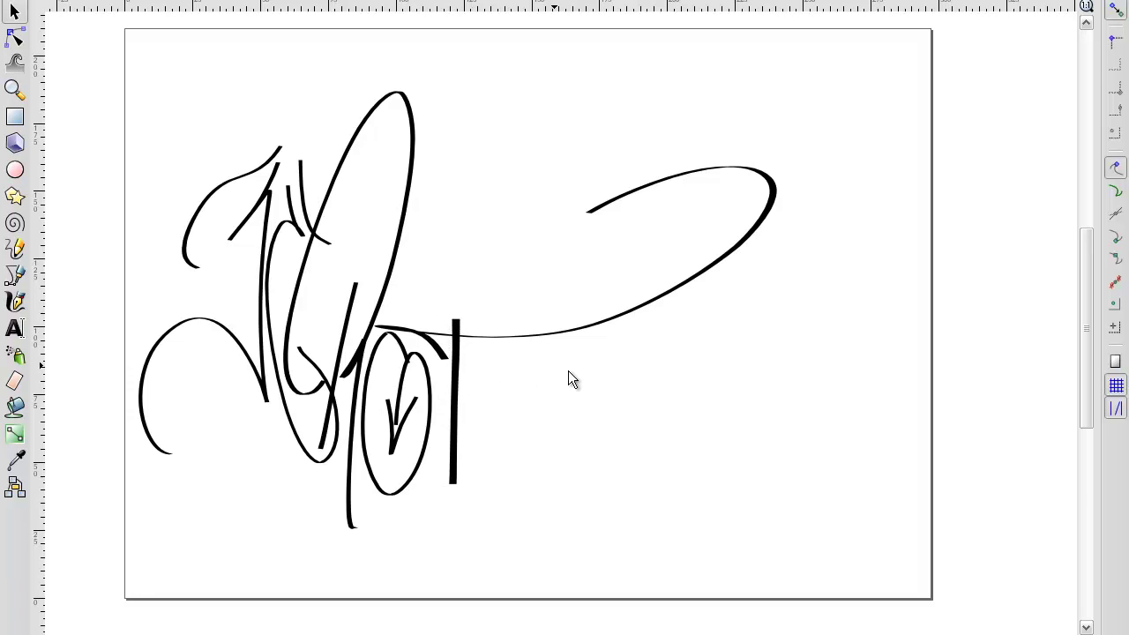
left_click(457, 481)
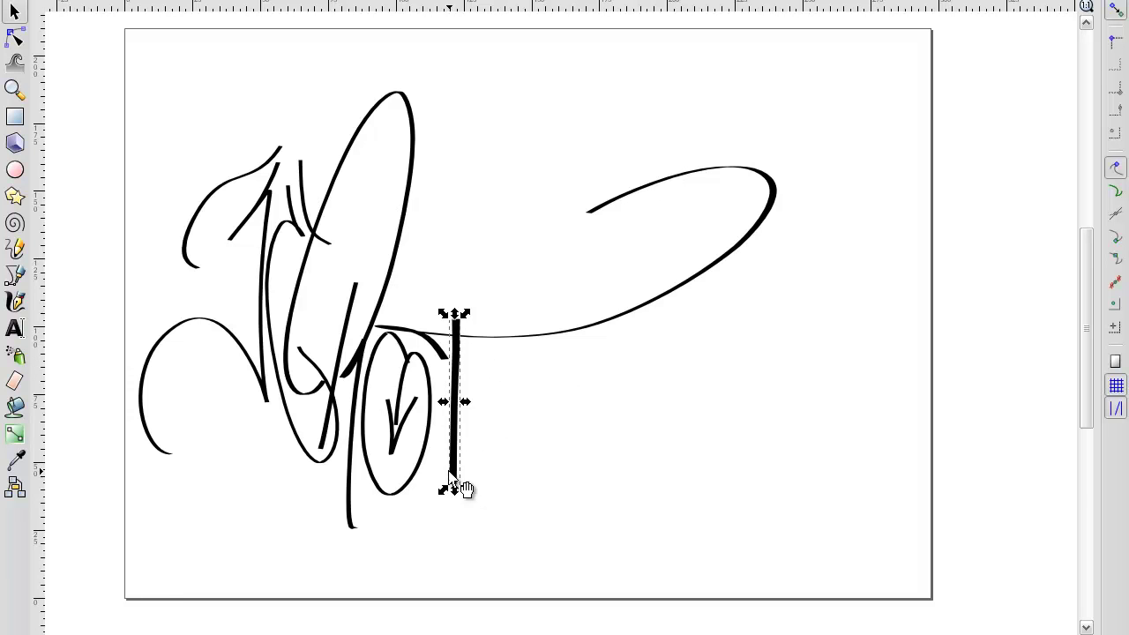
left_click_drag(459, 310, 457, 311)
key("Escape")
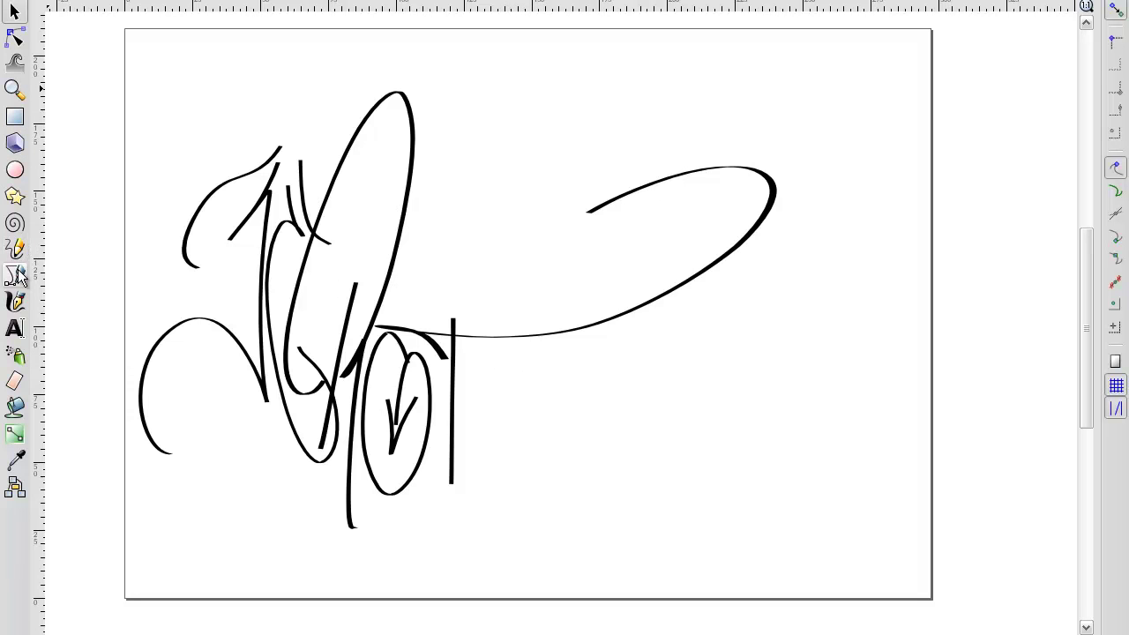
Step: Brush a second circle with a check stroke inside it below the curve
left_click(16, 303)
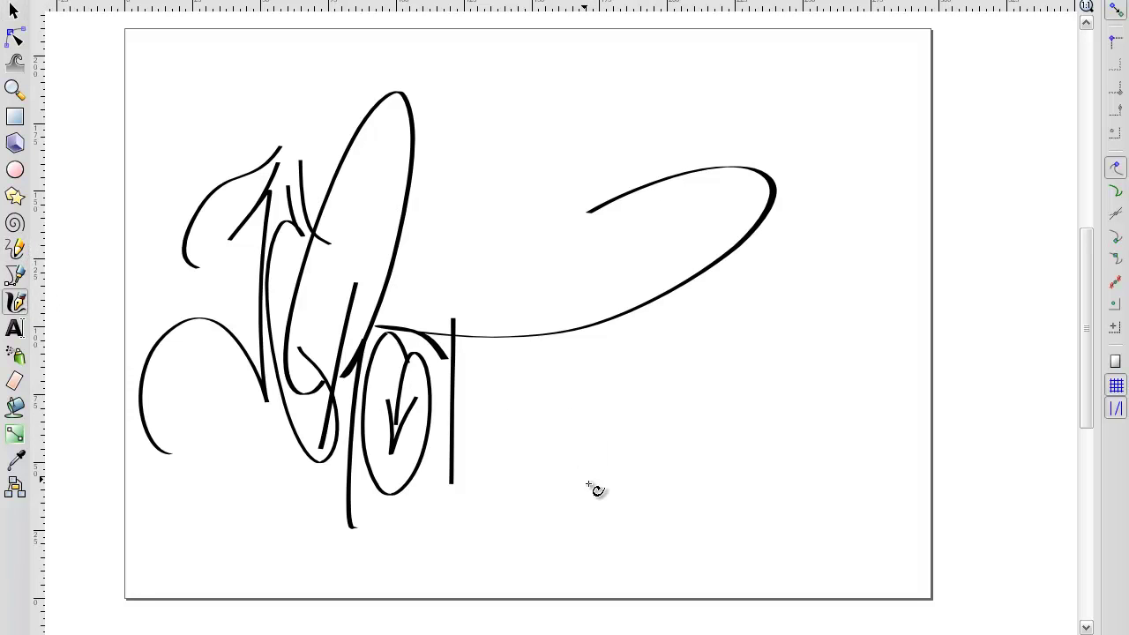
left_click_drag(658, 409, 627, 396)
left_click_drag(594, 450, 660, 463)
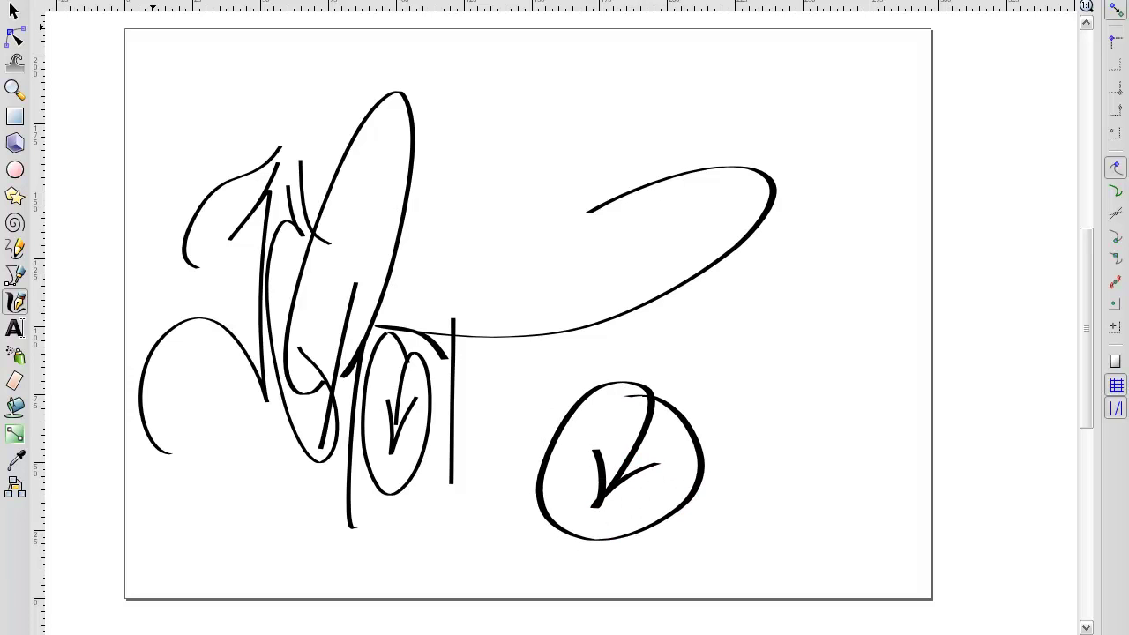
key("s")
Step: Move the new circle and check next to the bar, narrowed and sized to match
left_click_drag(490, 354, 746, 566)
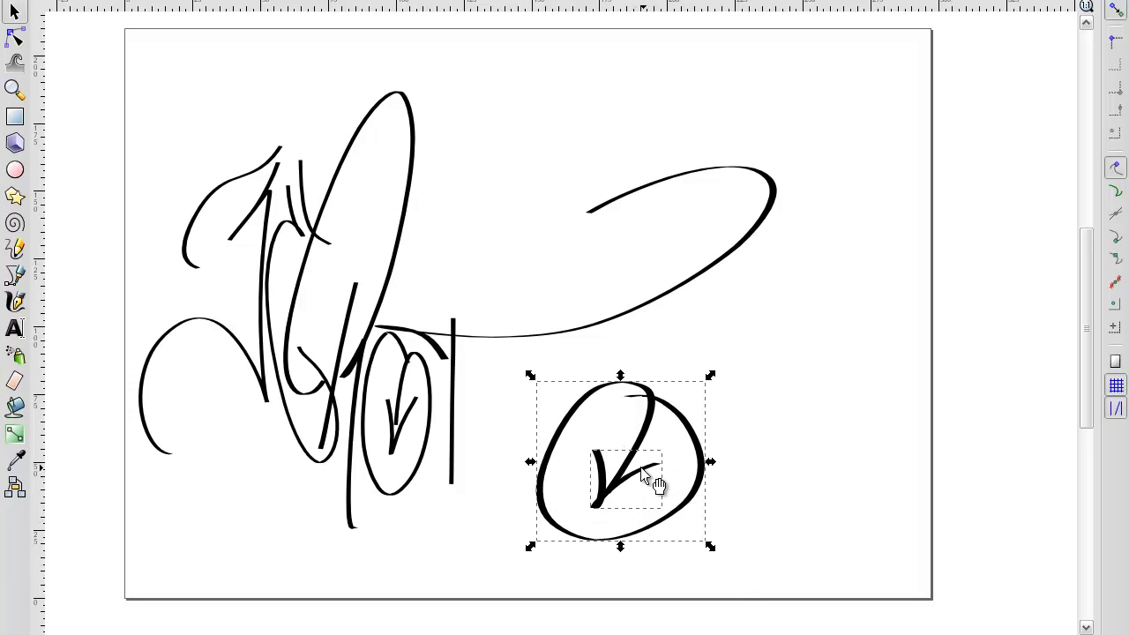
left_click_drag(650, 472, 570, 438)
left_click_drag(630, 515, 527, 516)
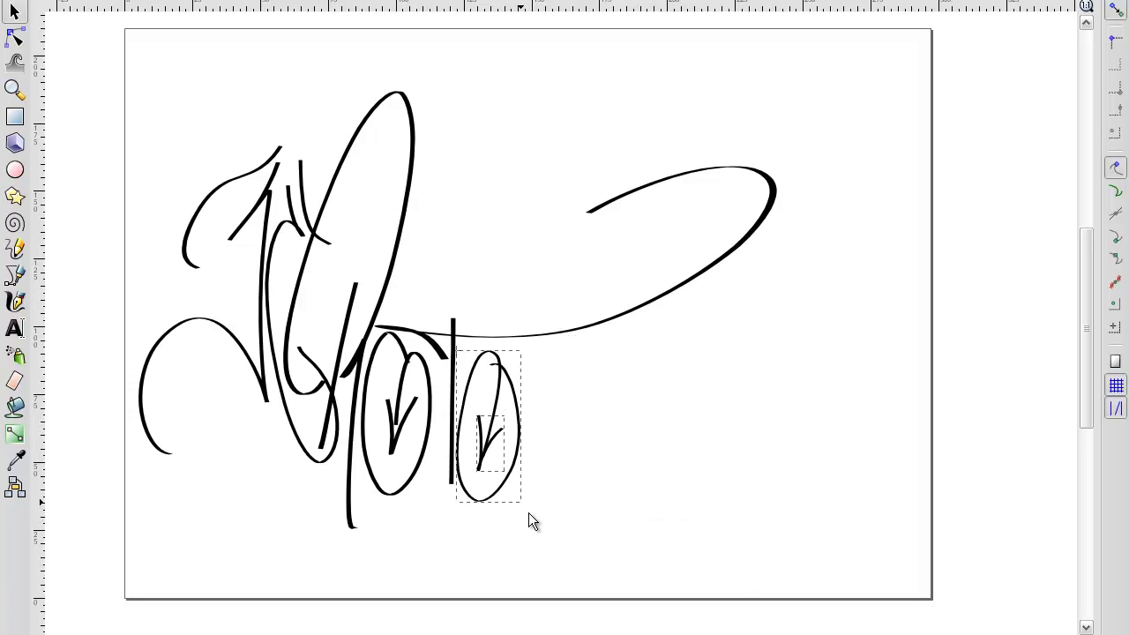
left_click_drag(497, 459, 497, 452)
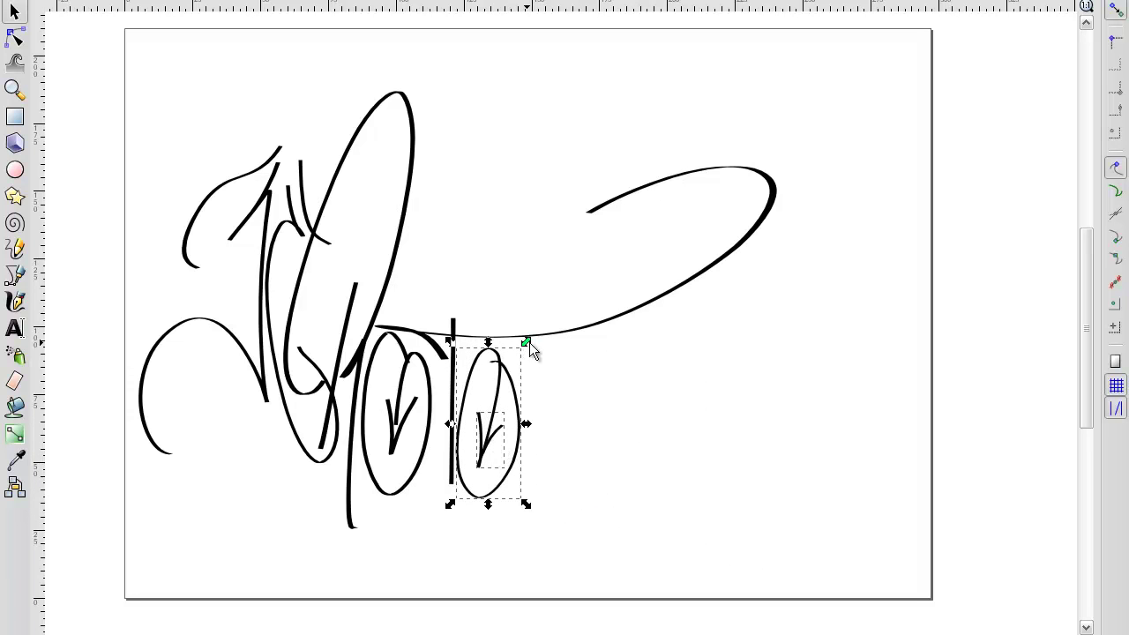
left_click_drag(528, 341, 541, 333)
left_click(780, 432)
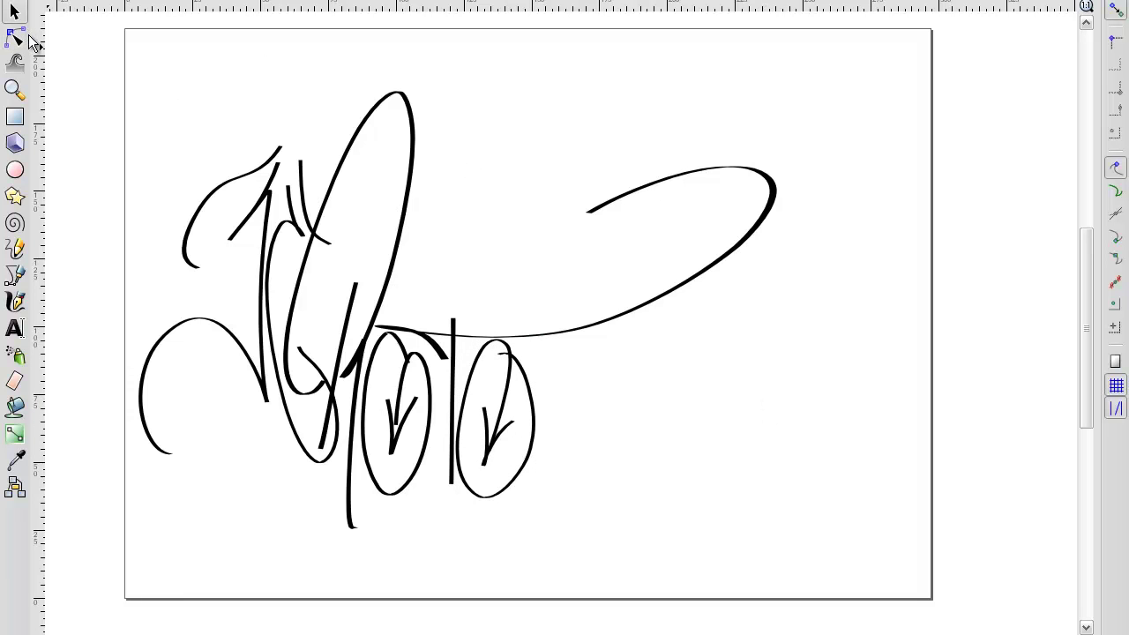
Step: Brush the R's looped descending stroke to the right and nudge it into position
left_click(15, 302)
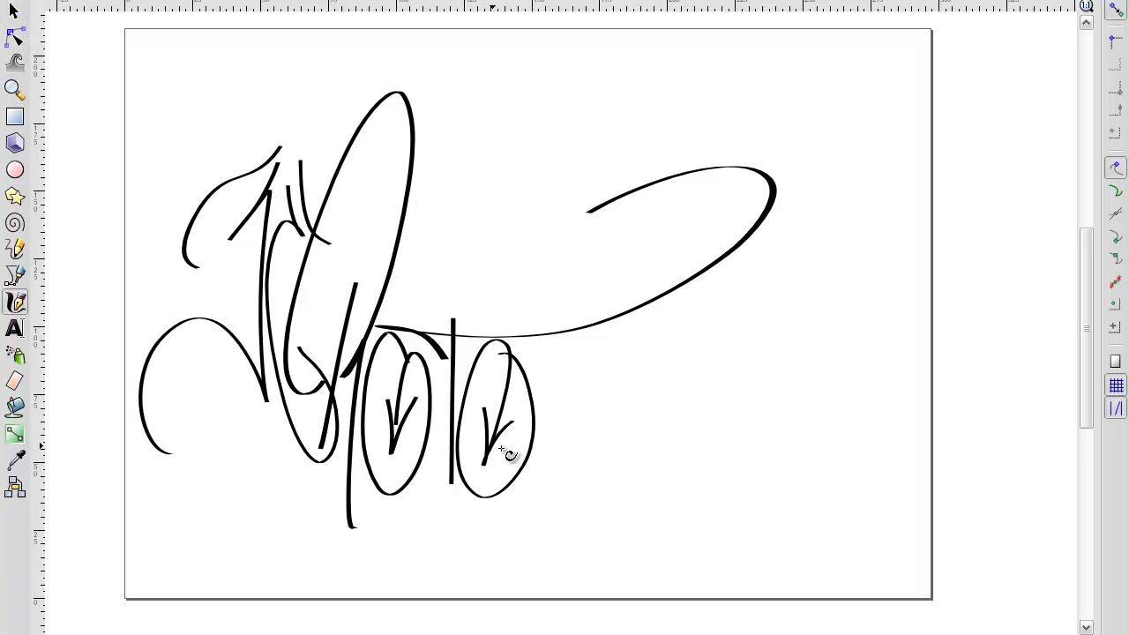
mouse_move(745, 394)
left_mouse_down()
mouse_move(745, 463)
mouse_move(672, 428)
mouse_move(781, 431)
mouse_move(851, 554)
left_mouse_up()
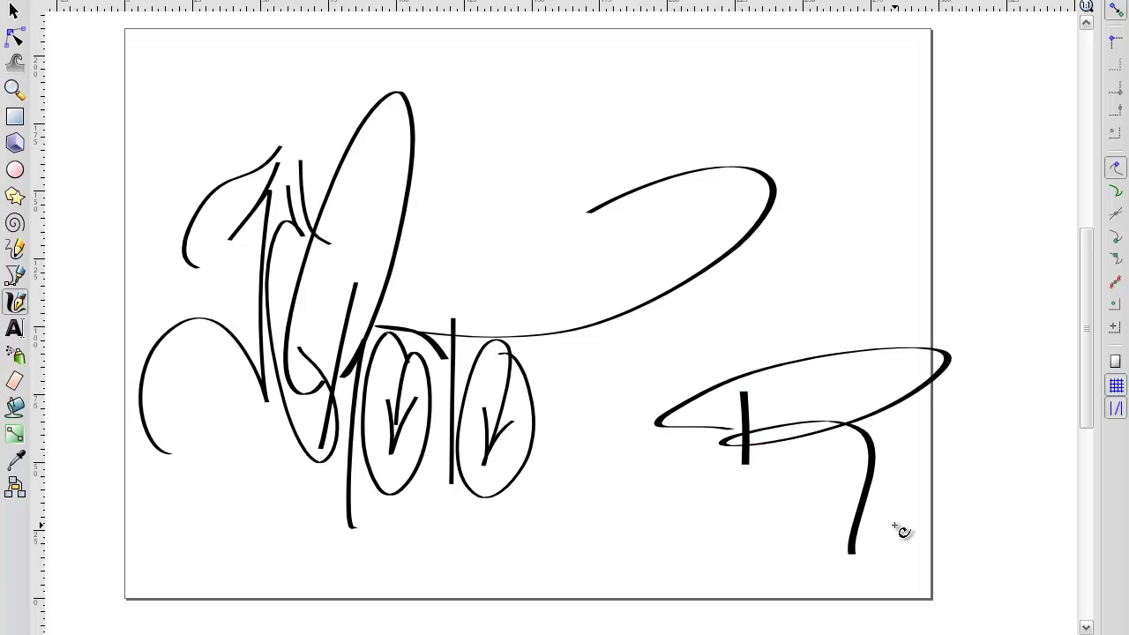
left_click(13, 10)
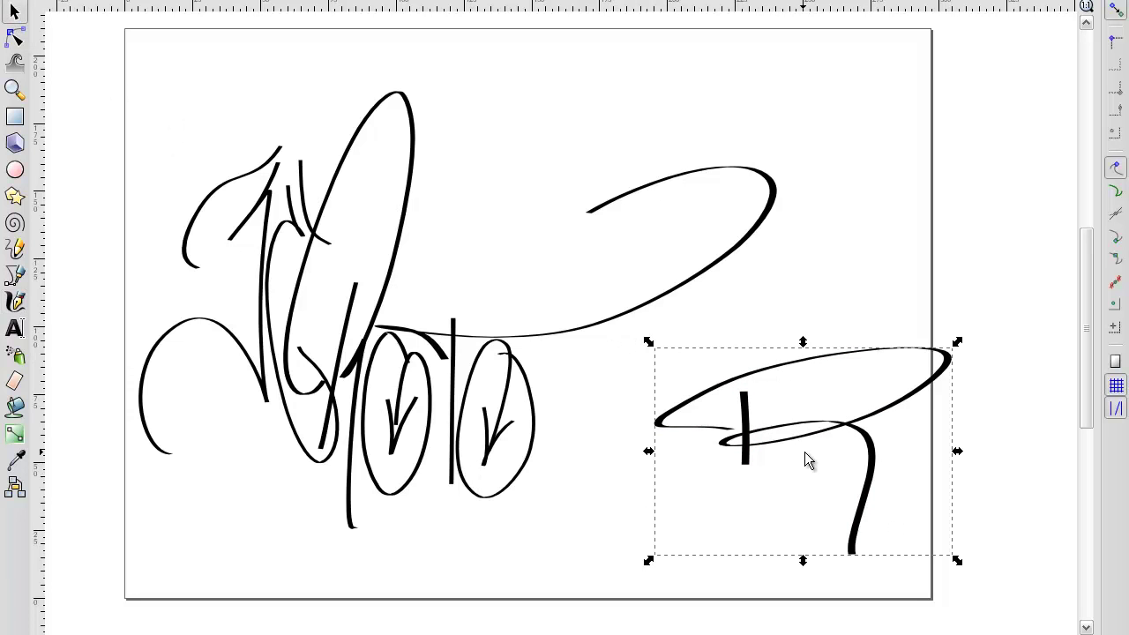
mouse_move(781, 427)
left_mouse_down()
mouse_move(792, 426)
mouse_move(737, 459)
left_mouse_up()
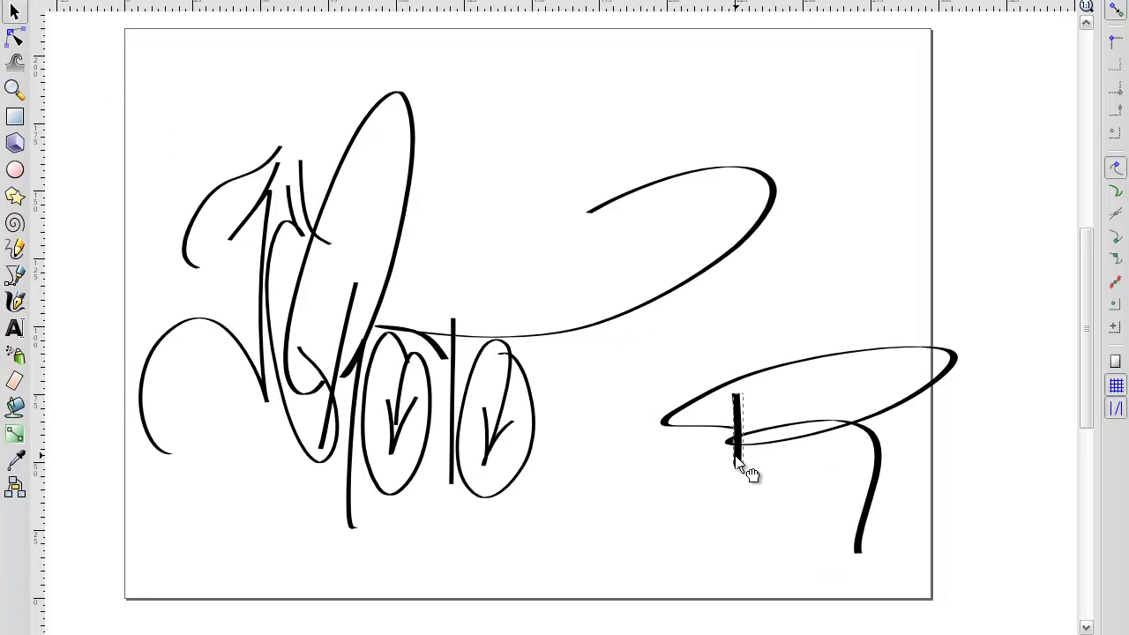
left_click(628, 395)
Step: Move the R and its bar left against the second O, squashed and repositioned
left_click_drag(597, 343, 1053, 570)
mouse_move(865, 512)
left_mouse_down()
mouse_move(691, 465)
mouse_move(713, 497)
left_mouse_up()
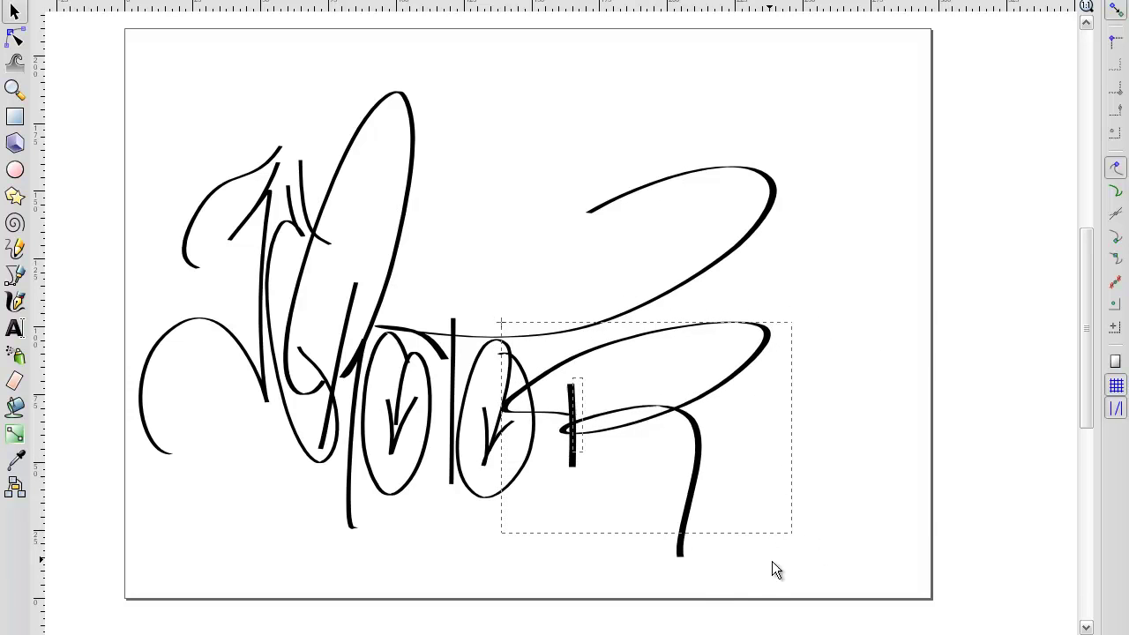
left_click_drag(772, 569, 660, 597)
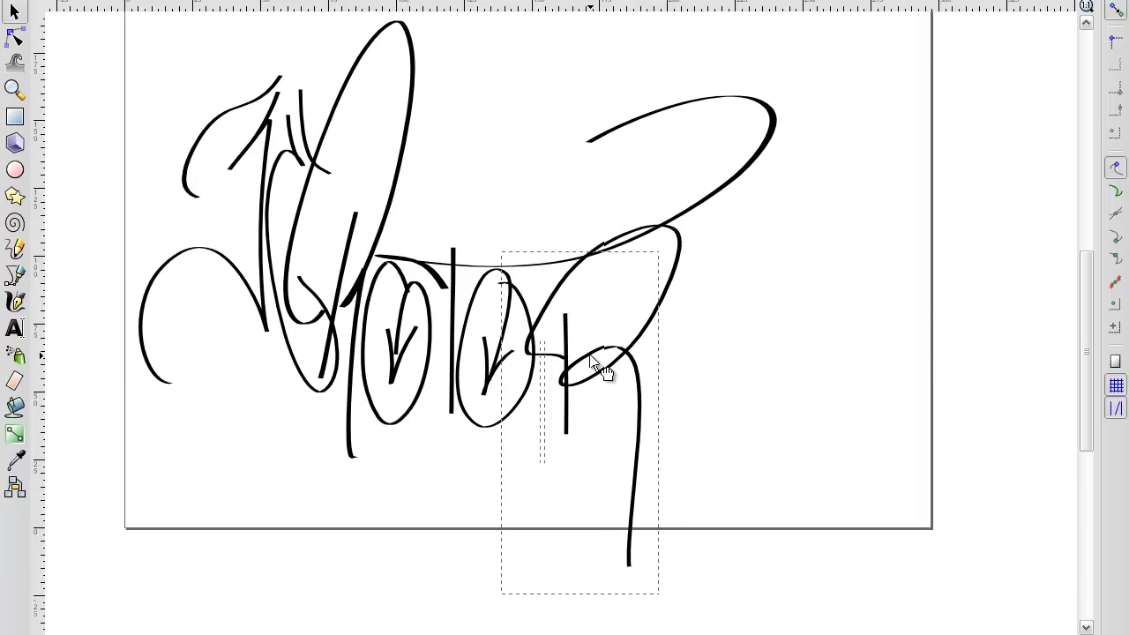
left_click_drag(590, 357, 607, 375)
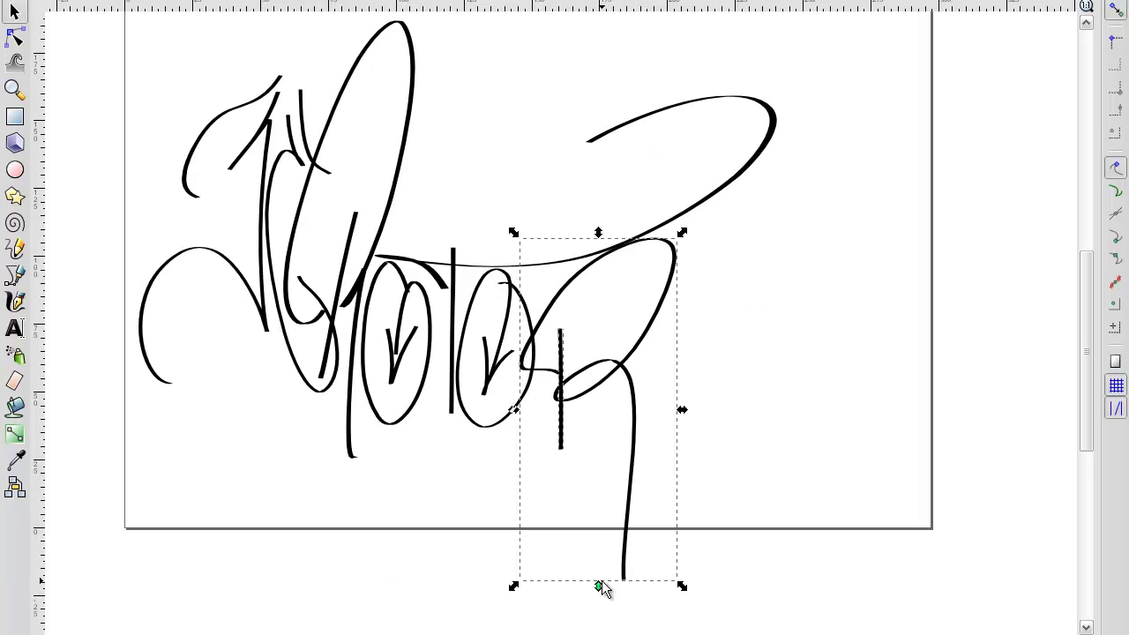
left_click_drag(599, 585, 595, 530)
left_click(789, 297)
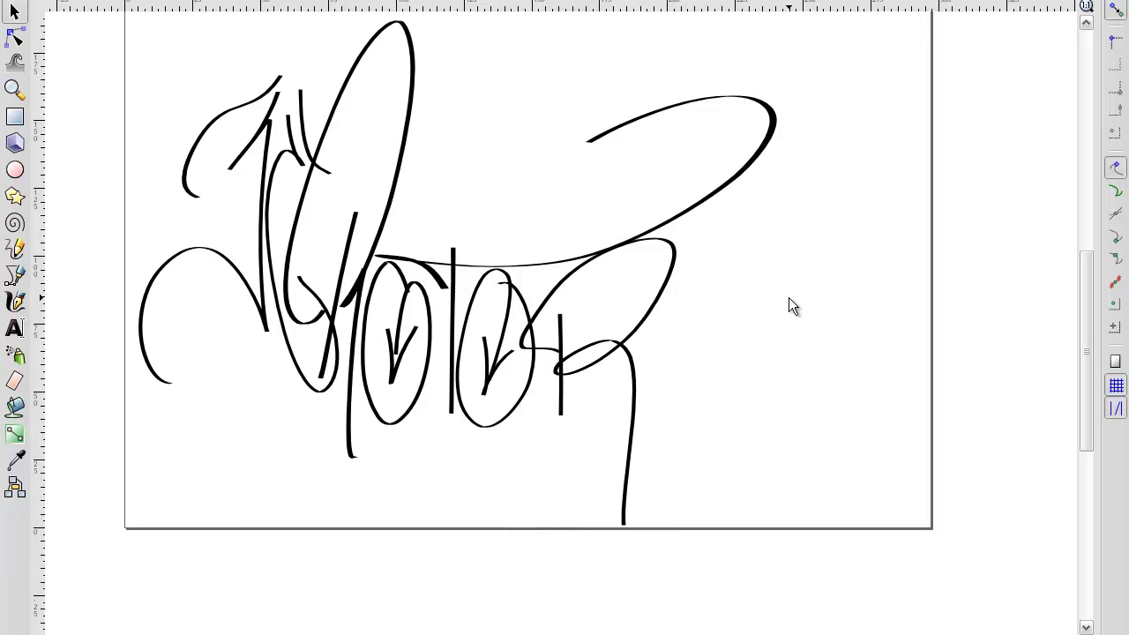
left_click_drag(574, 377, 559, 429)
Step: Lower the small bar, then select every stroke and shift the tag right and up
left_click(790, 369)
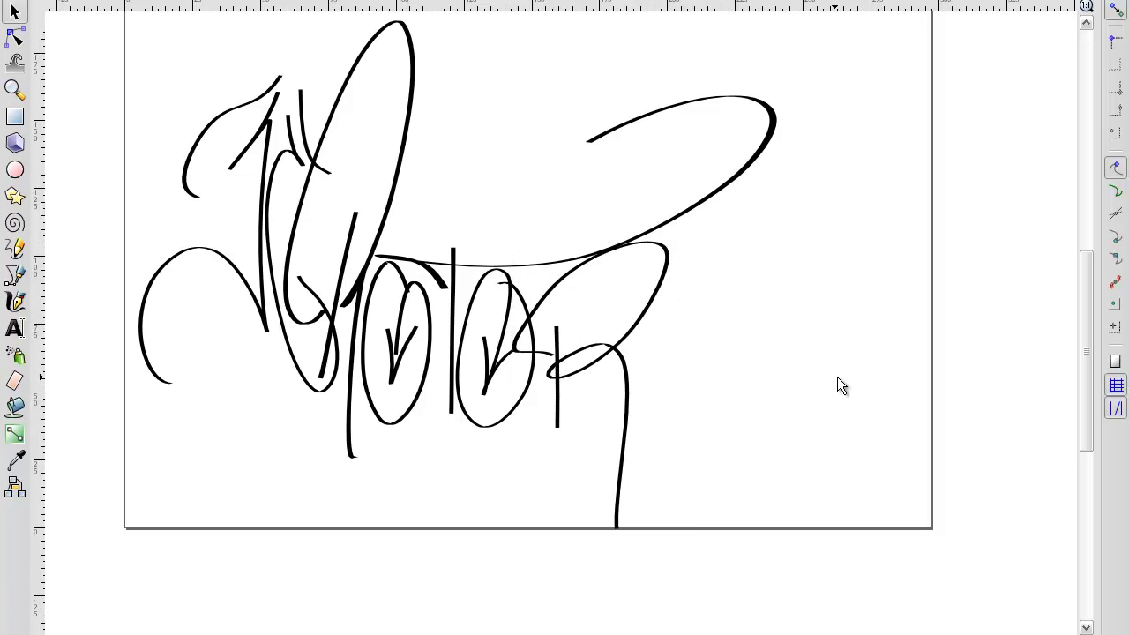
scroll(844, 370, "up", 1)
scroll(845, 375, "up", 1)
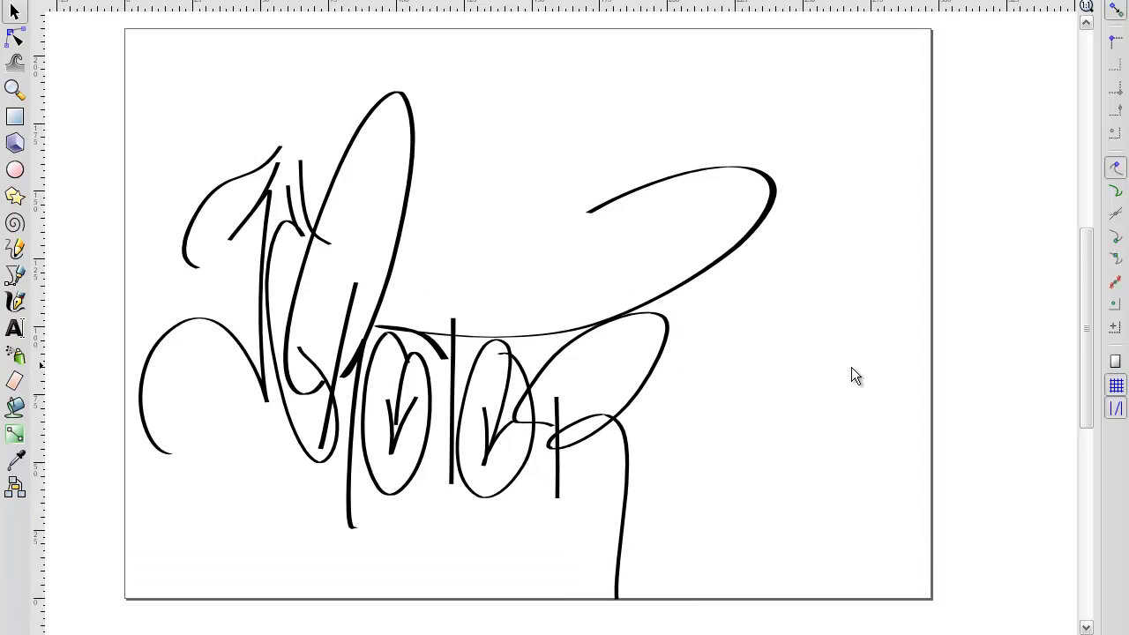
mouse_move(878, 67)
left_mouse_down()
mouse_move(319, 623)
mouse_move(161, 615)
left_mouse_up()
mouse_move(466, 420)
left_mouse_down()
mouse_move(561, 353)
mouse_move(525, 372)
mouse_move(534, 389)
left_mouse_up()
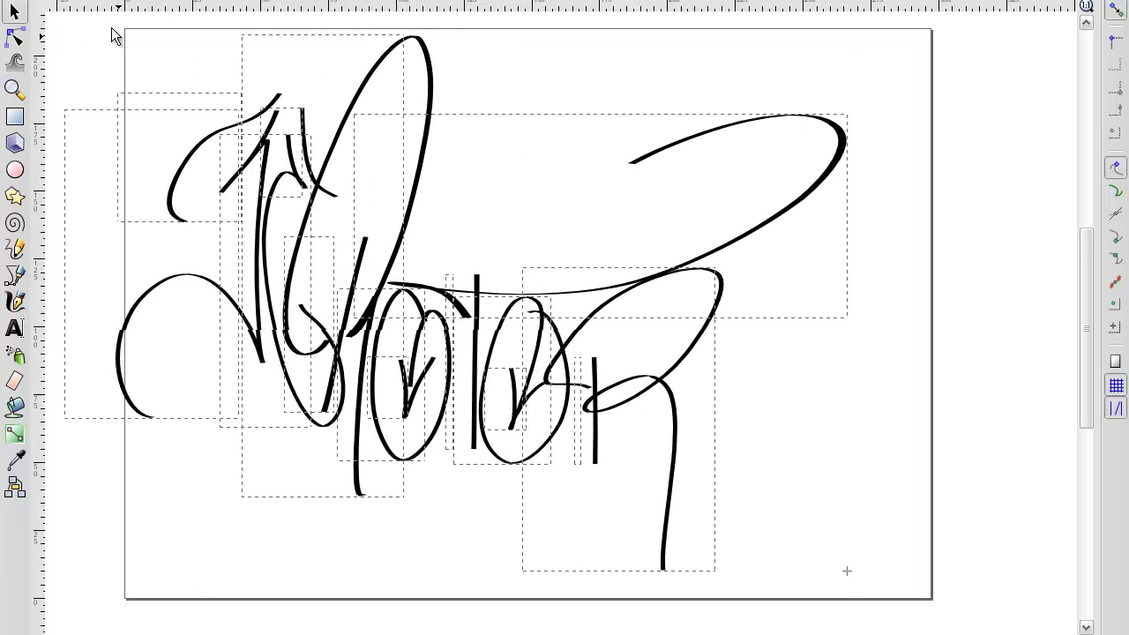
Step: Enlarge the whole tag across the page and adjust the upper-left stroke
mouse_move(120, 38)
left_mouse_down()
mouse_move(851, 575)
mouse_move(940, 596)
left_mouse_up()
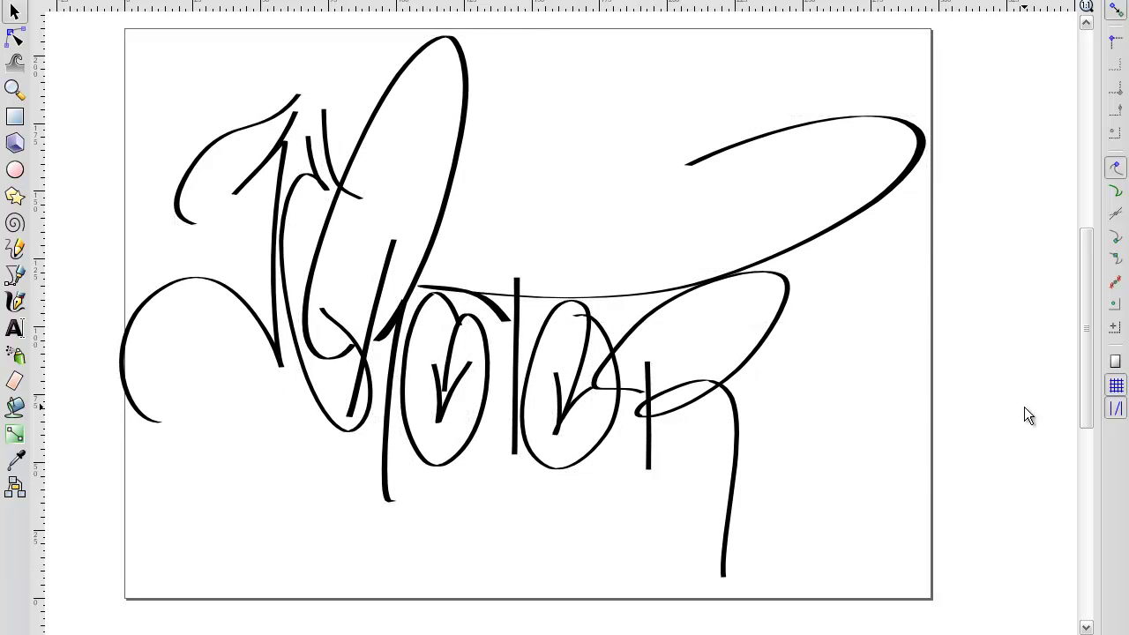
left_click(280, 159)
left_click_drag(283, 156, 285, 157)
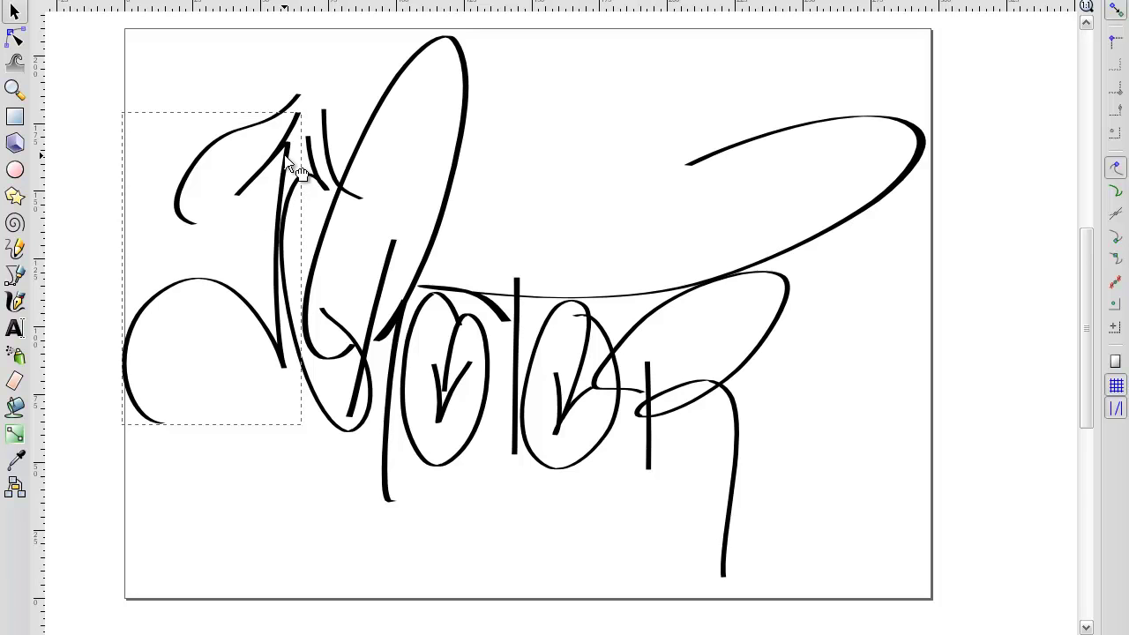
left_click_drag(285, 156, 281, 158)
left_click(344, 76)
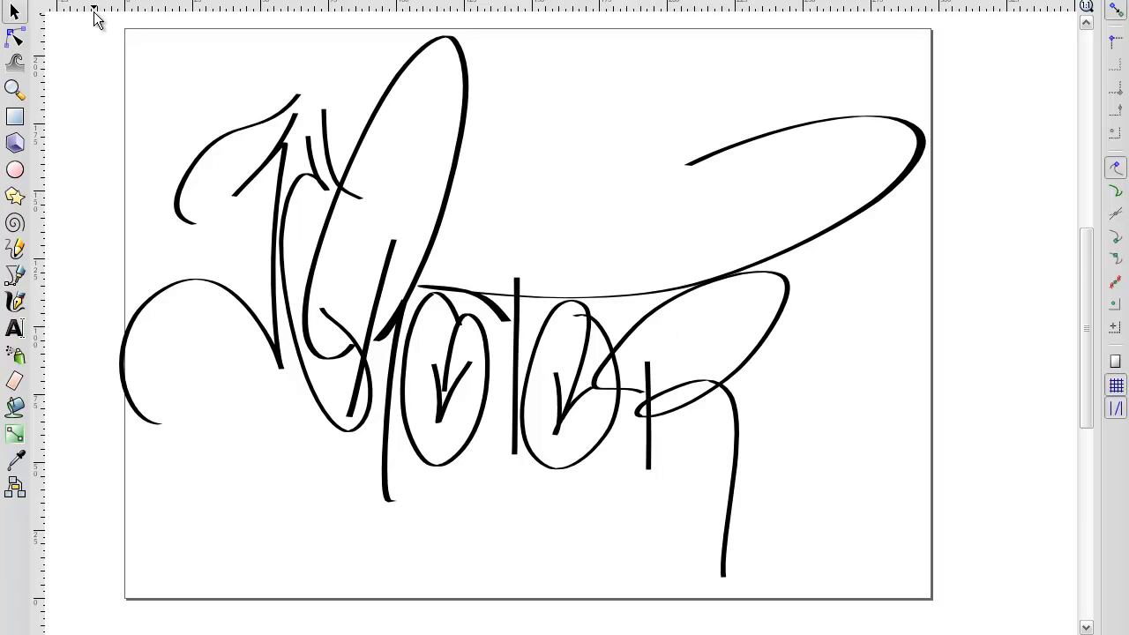
Step: Squeeze all strokes in from the left so the tag fits inside the page
mouse_move(97, 19)
left_mouse_down()
mouse_move(964, 596)
mouse_move(960, 609)
left_mouse_up()
left_click_drag(115, 308, 125, 312)
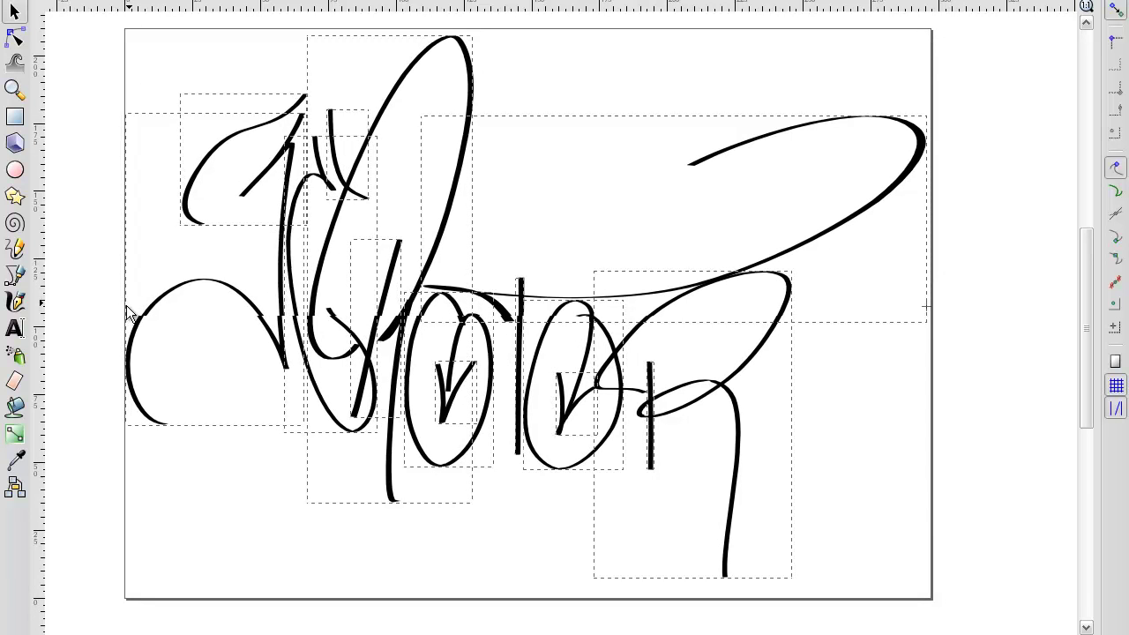
left_click_drag(128, 314, 130, 313)
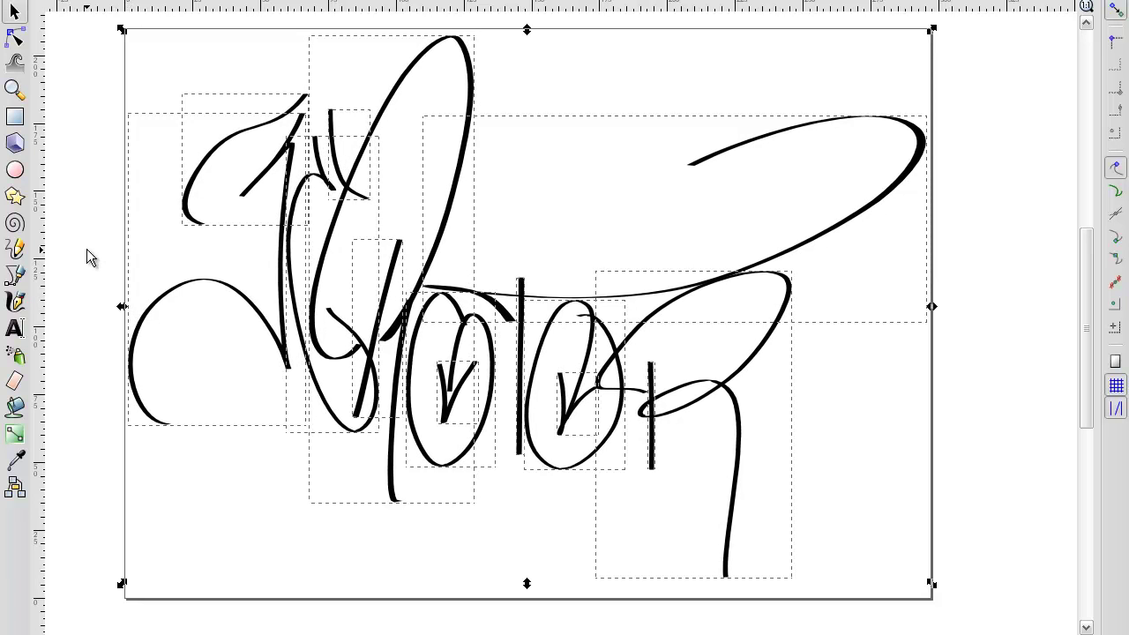
Step: Deselect everything, close the document and choose to save it in Cairo PNG format
key("Escape")
key("ctrl+w")
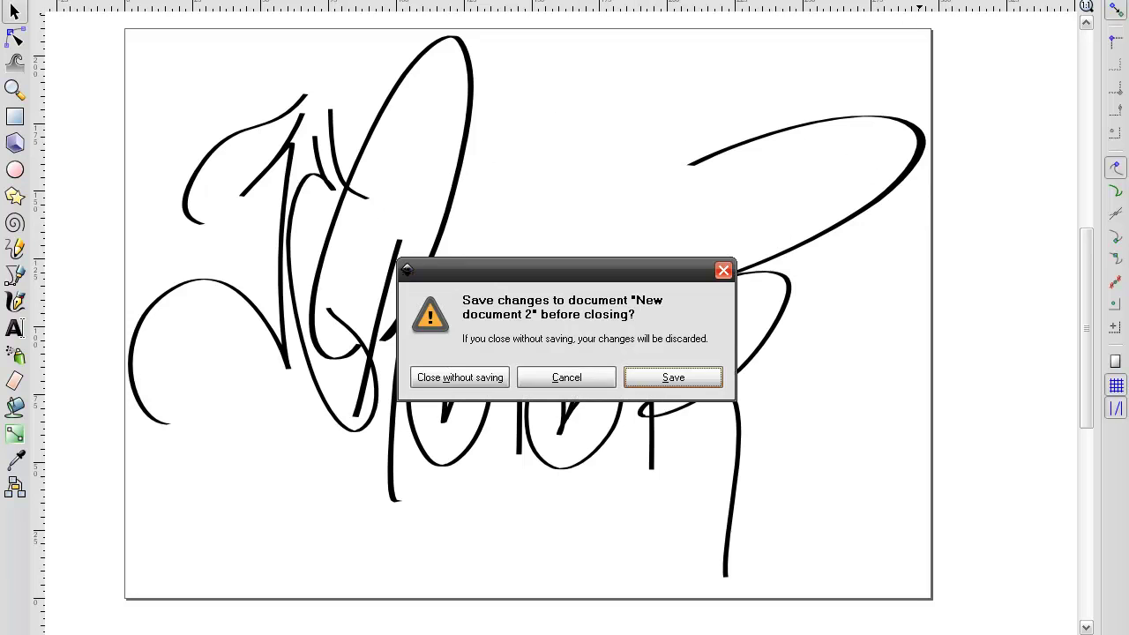
left_click(677, 379)
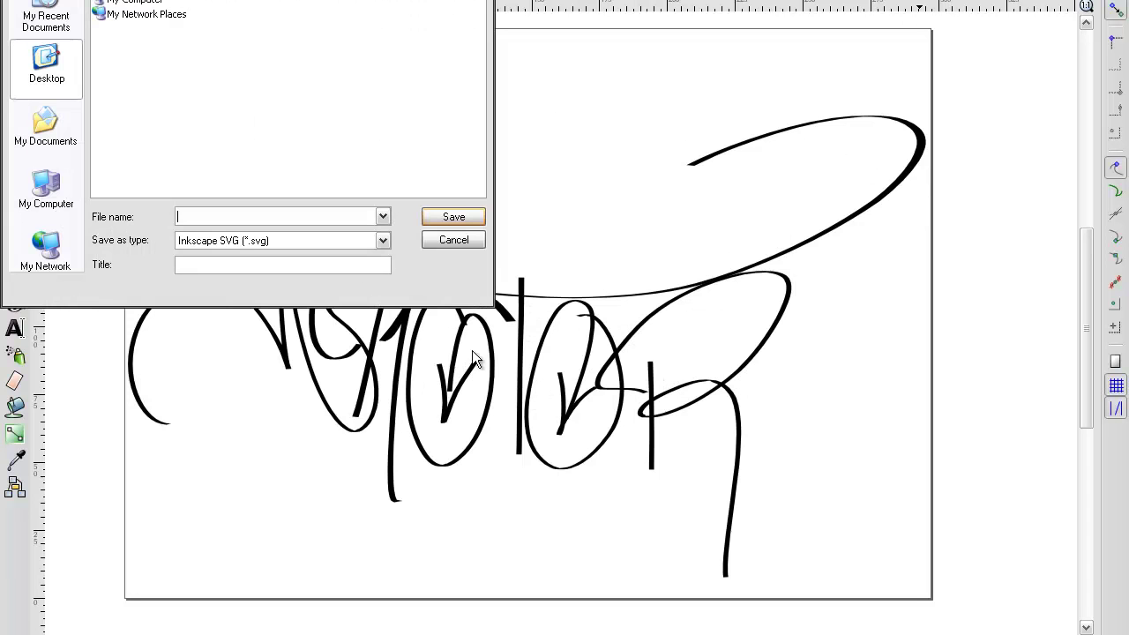
left_click(382, 240)
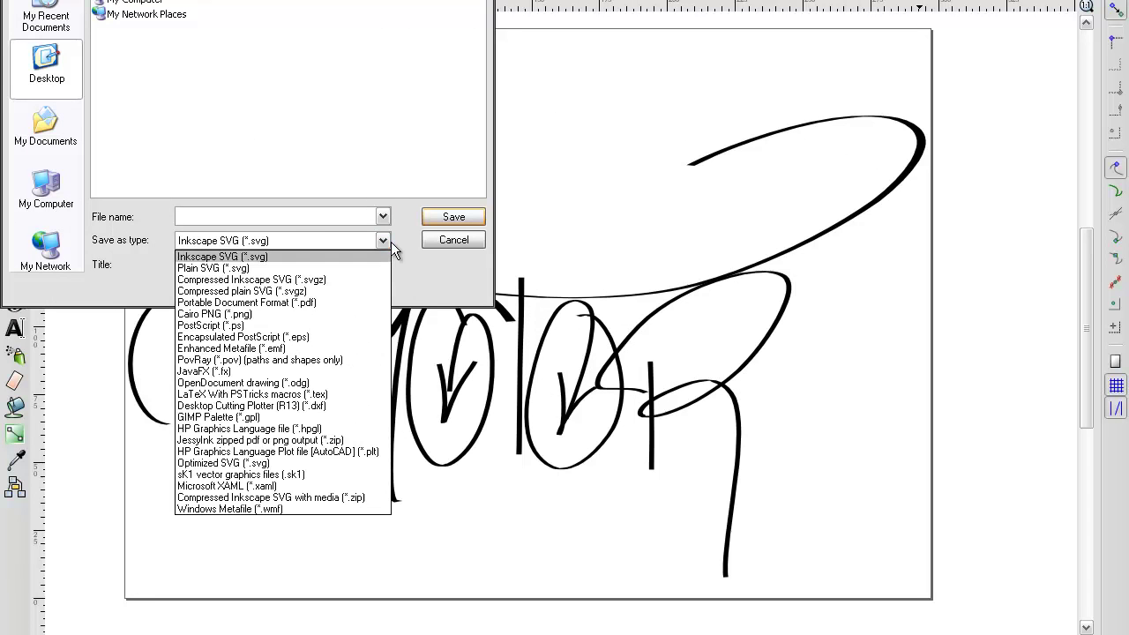
left_click(306, 318)
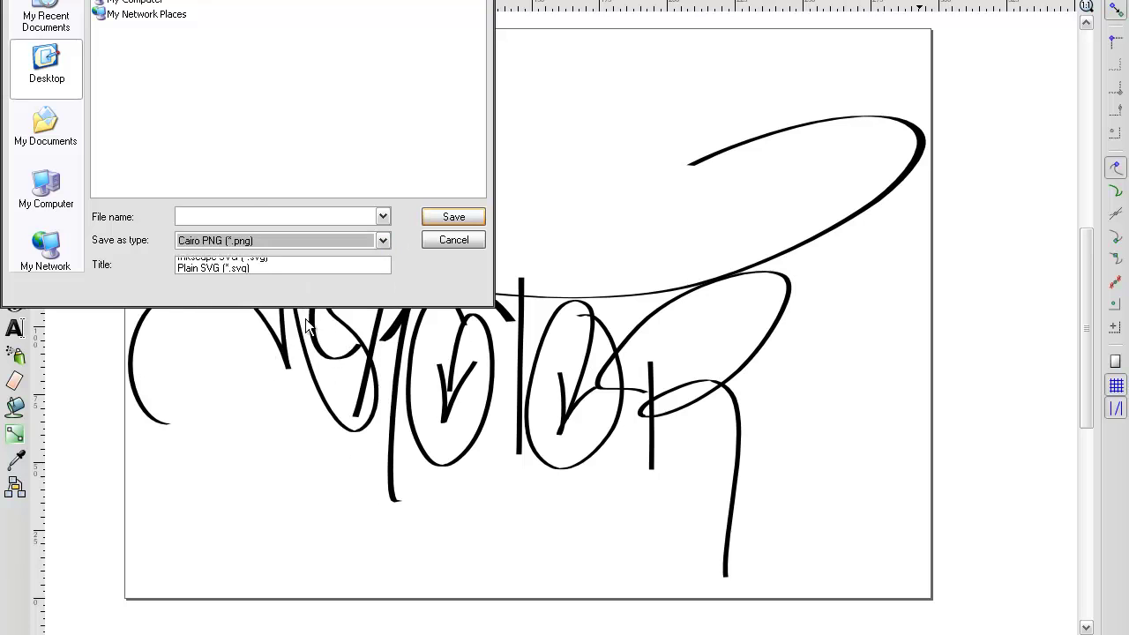
Step: Save the file as zerotor.png, then close Inkscape without keeping an SVG copy
left_click(250, 216)
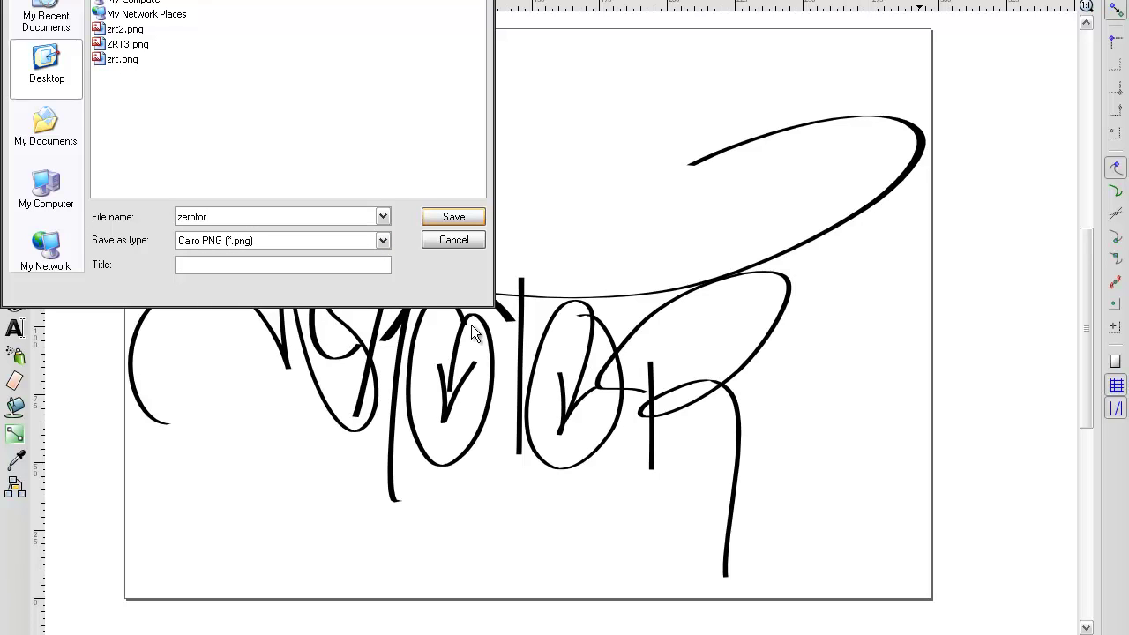
left_click(447, 217)
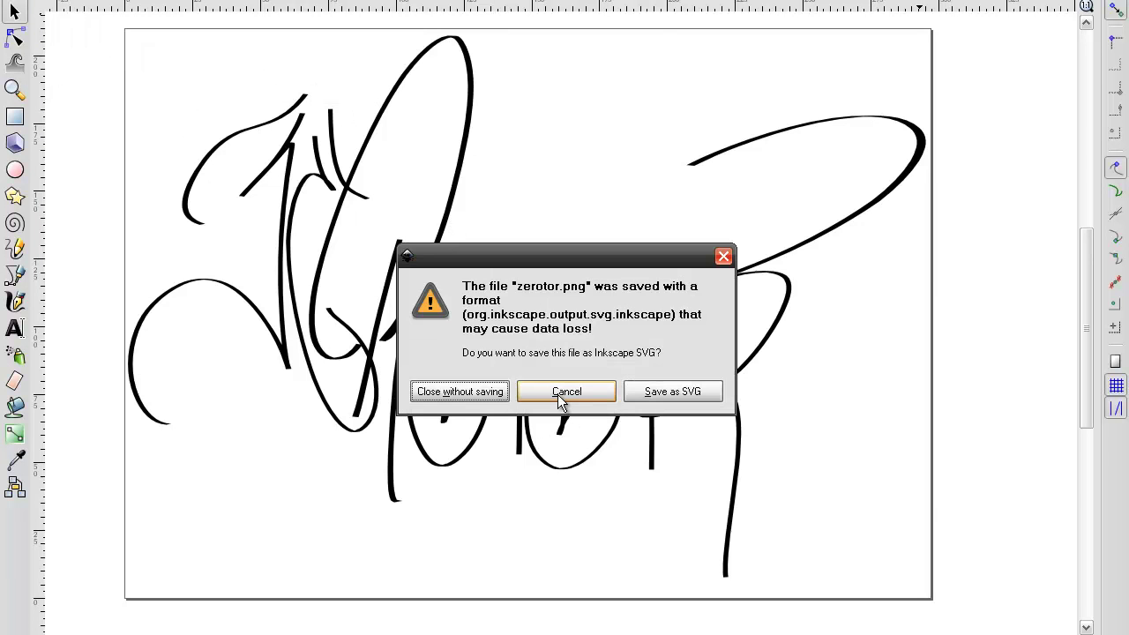
left_click(498, 395)
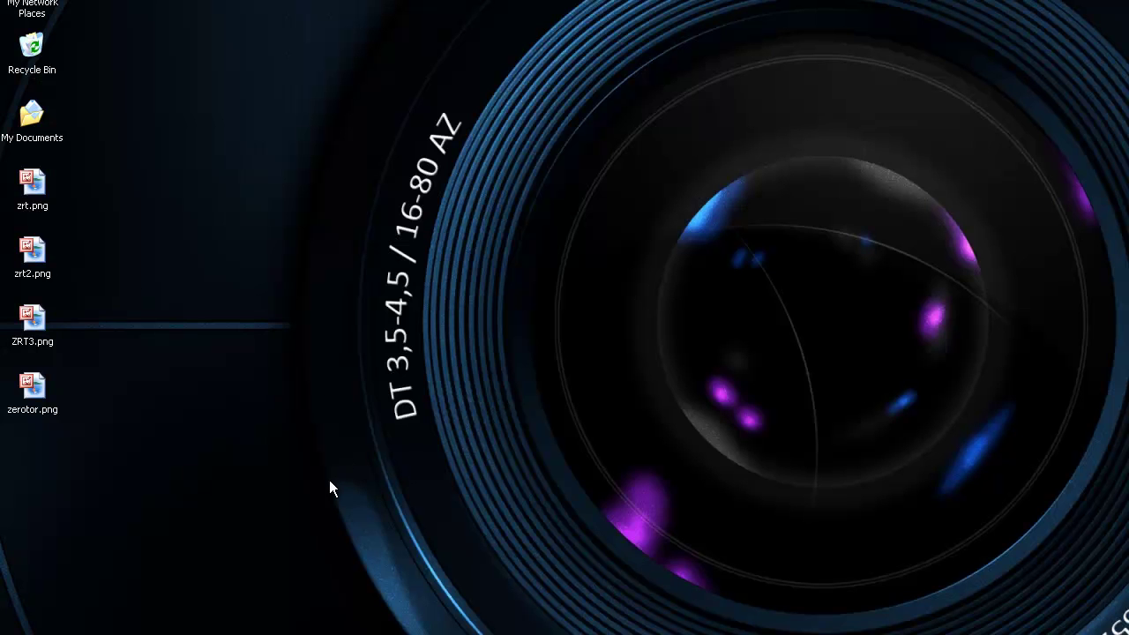
double_click(53, 418)
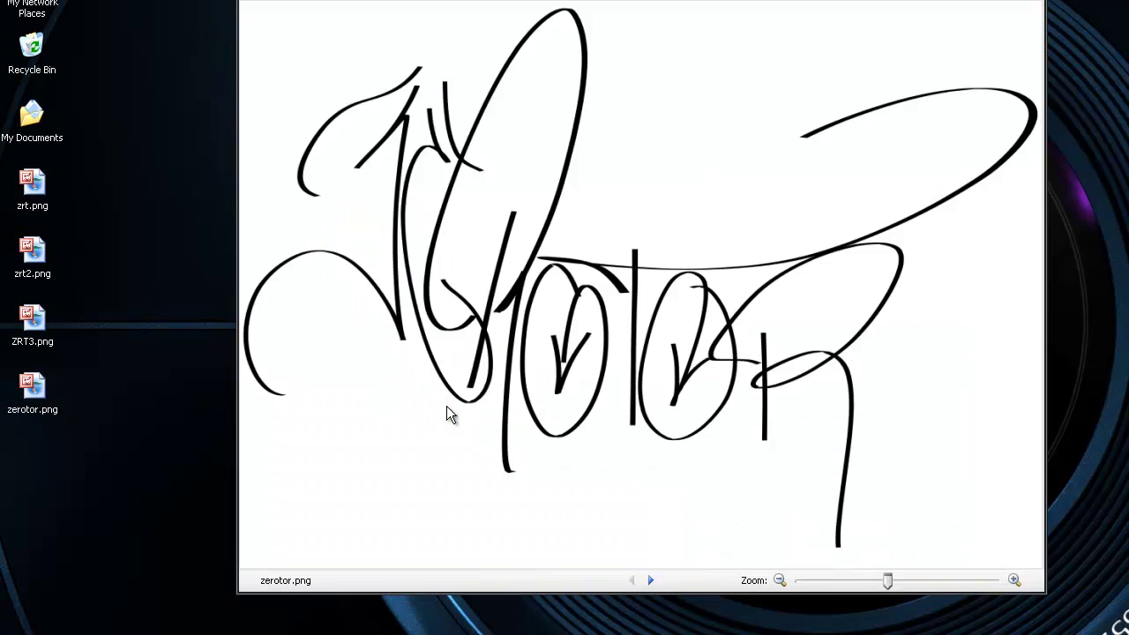
left_click_drag(734, 10, 690, 1)
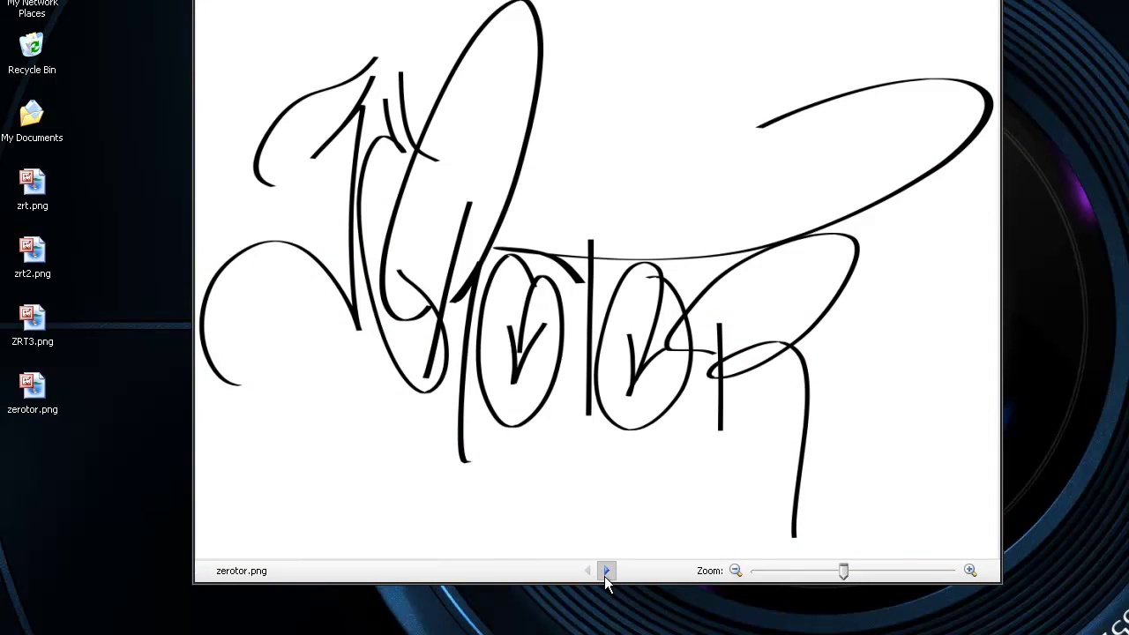
left_click(605, 575)
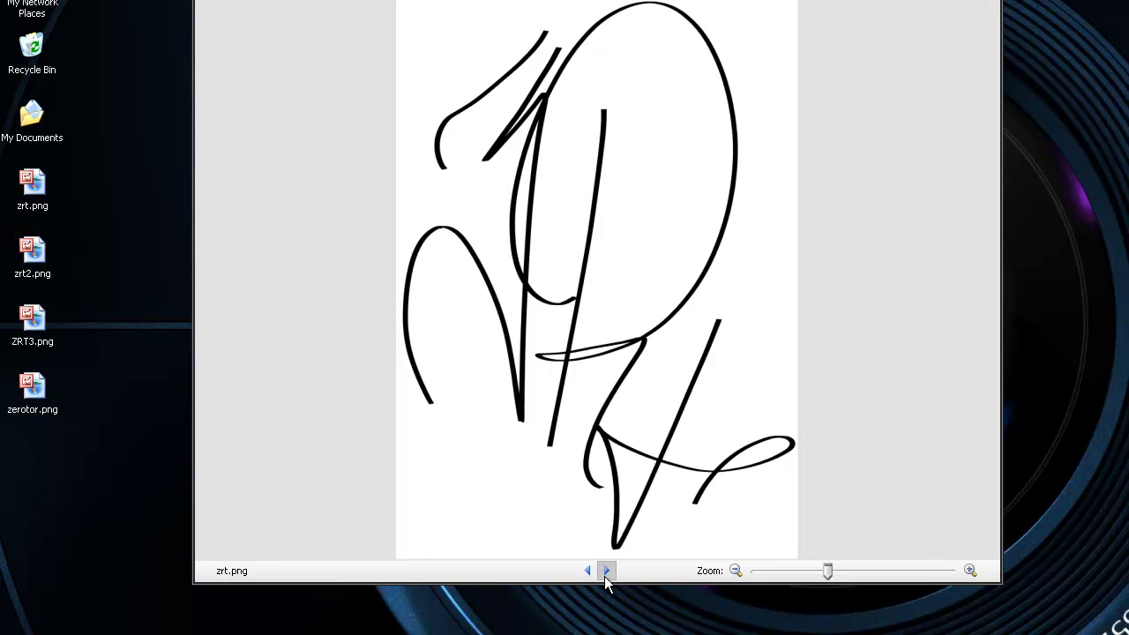
left_click(605, 574)
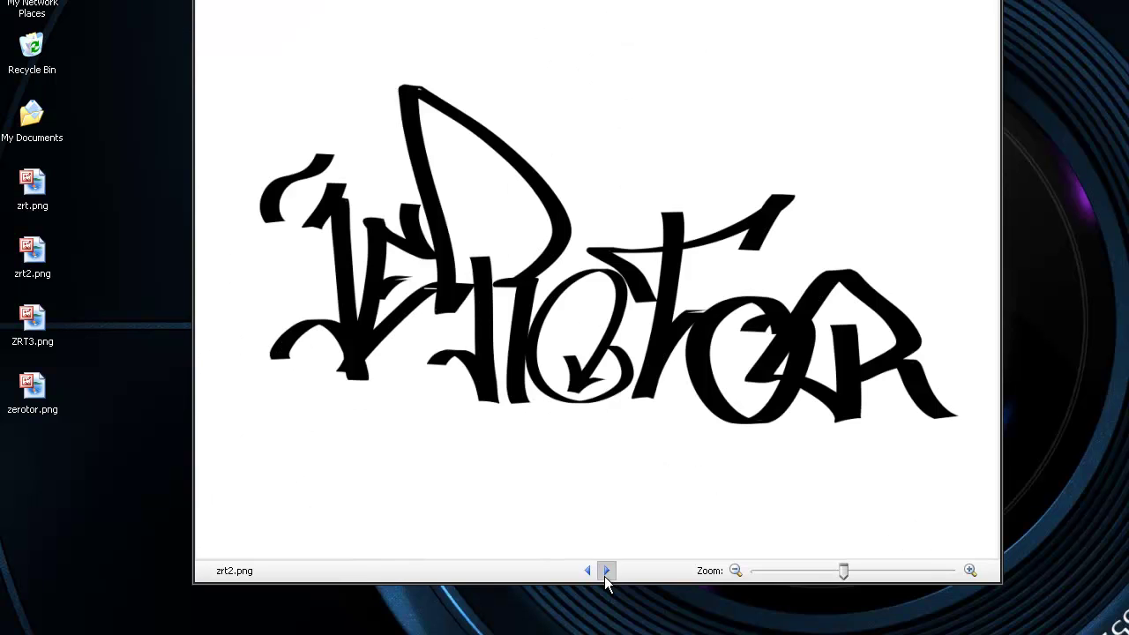
left_click(606, 574)
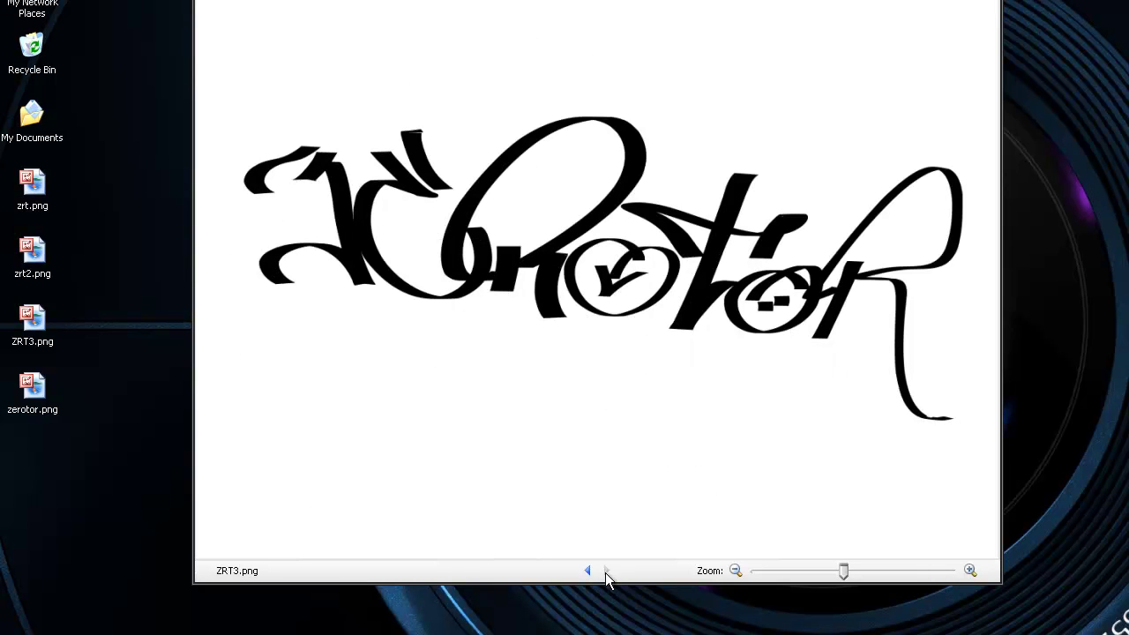
key("alt+F4")
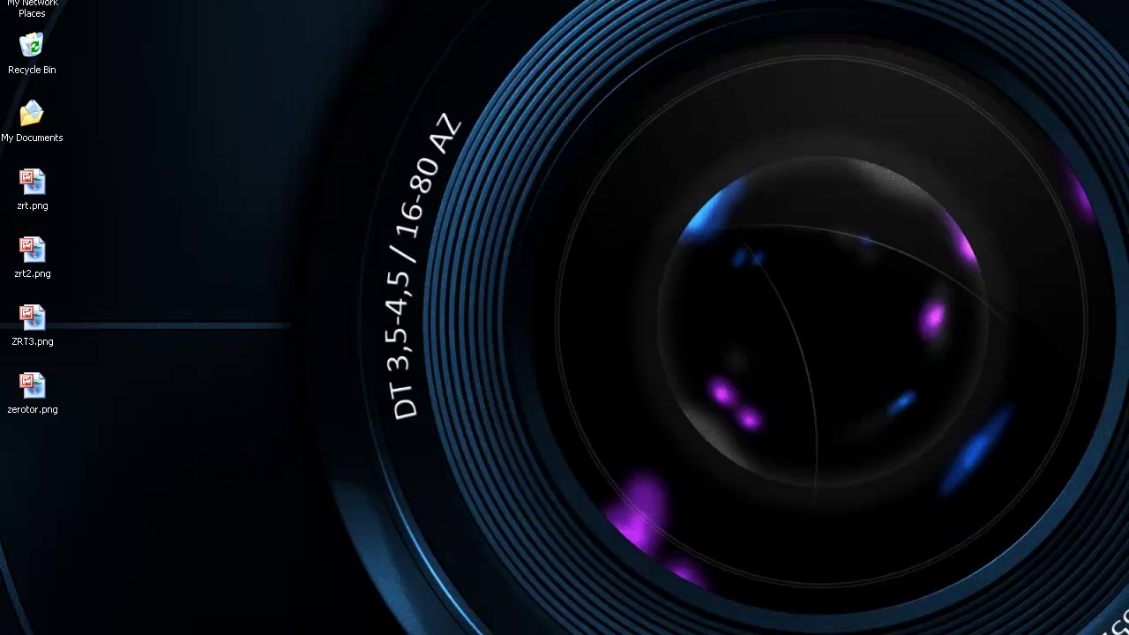